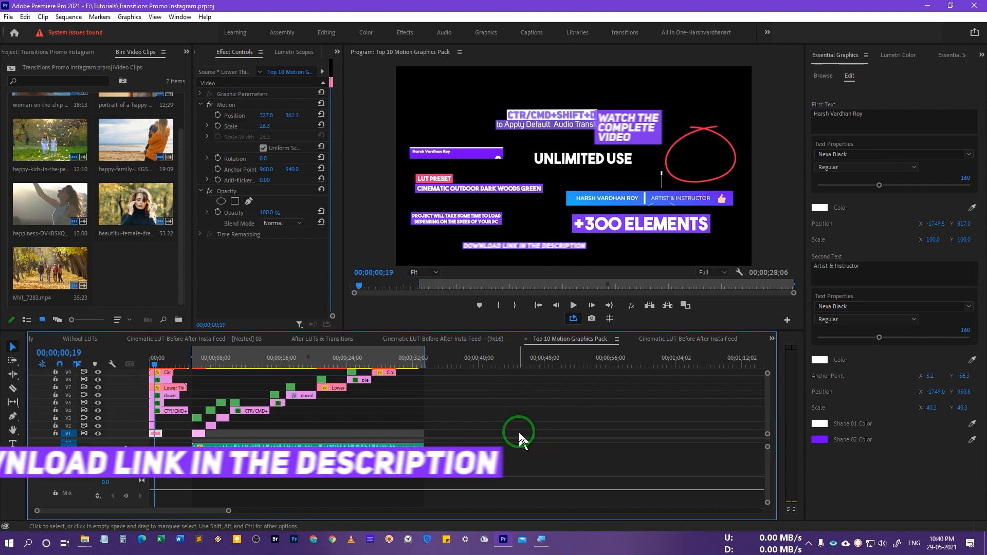
Switch to the Top 10-Motion Graphics Templates folder in File Explorer and check the extraction options for its ZIP archive.
mouse_move(82, 541)
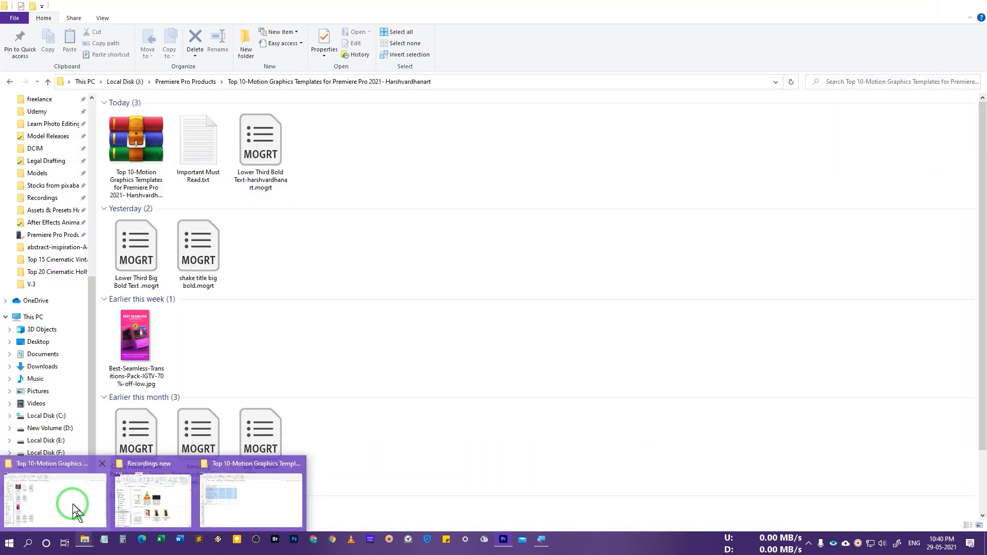
click(73, 503)
click(130, 174)
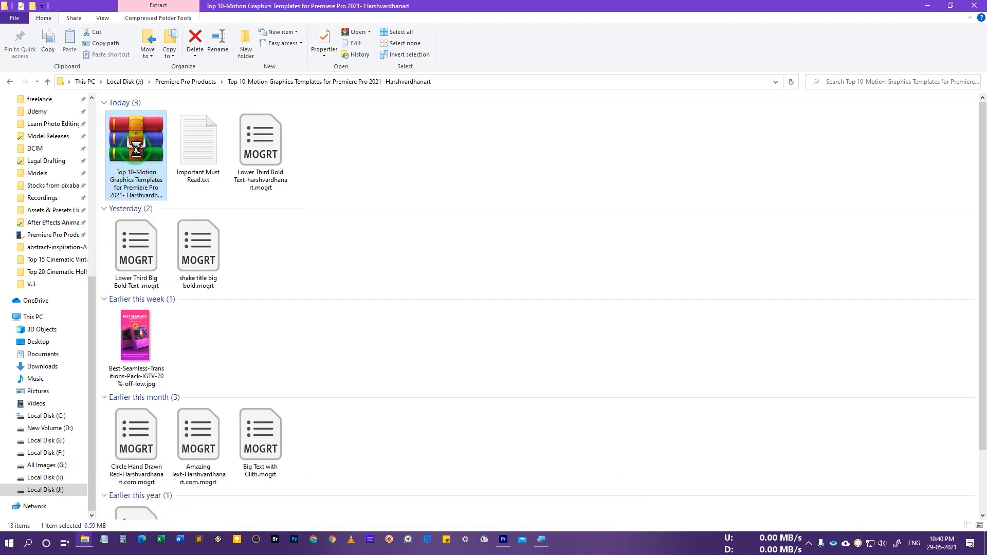
right_click(137, 153)
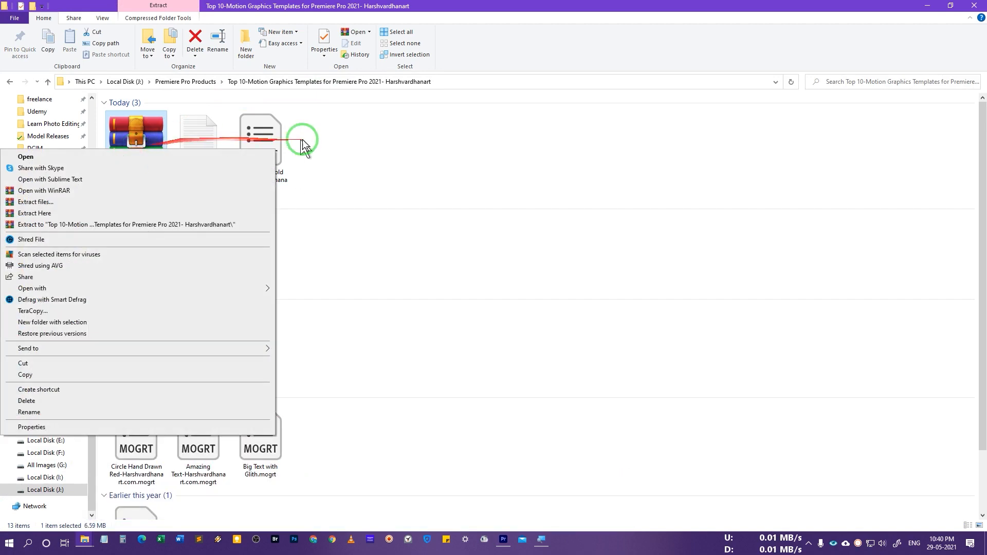
click(326, 137)
Switch to the folder window with the detailed file list, highlight all the Motion Graphics Template files, and clear the selection.
mouse_move(326, 136)
mouse_down()
mouse_move(341, 230)
mouse_move(261, 285)
mouse_up()
key(alt+Tab)
key(alt+Tab)
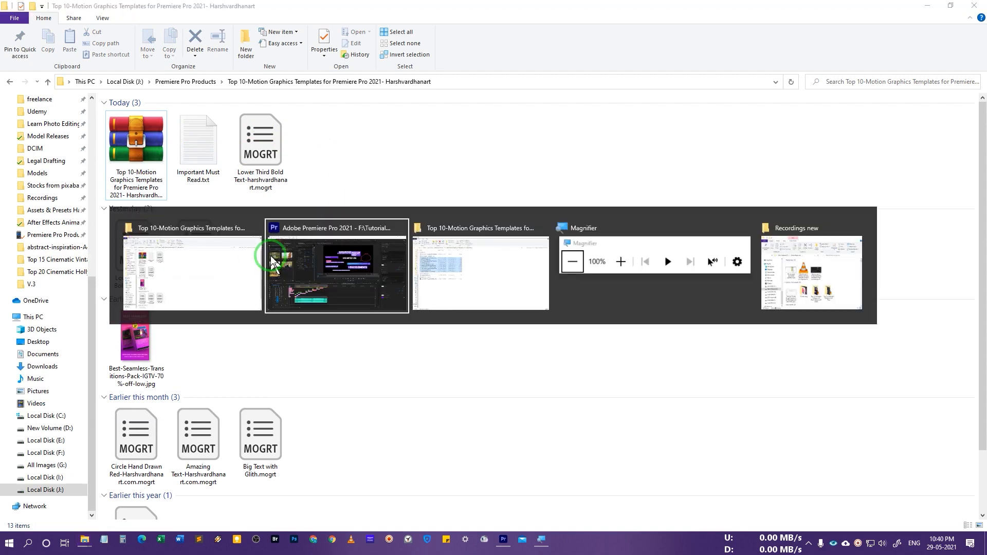
mouse_move(335, 197)
mouse_down()
mouse_move(155, 220)
mouse_move(160, 170)
mouse_move(89, 165)
mouse_move(96, 154)
mouse_move(97, 218)
mouse_up()
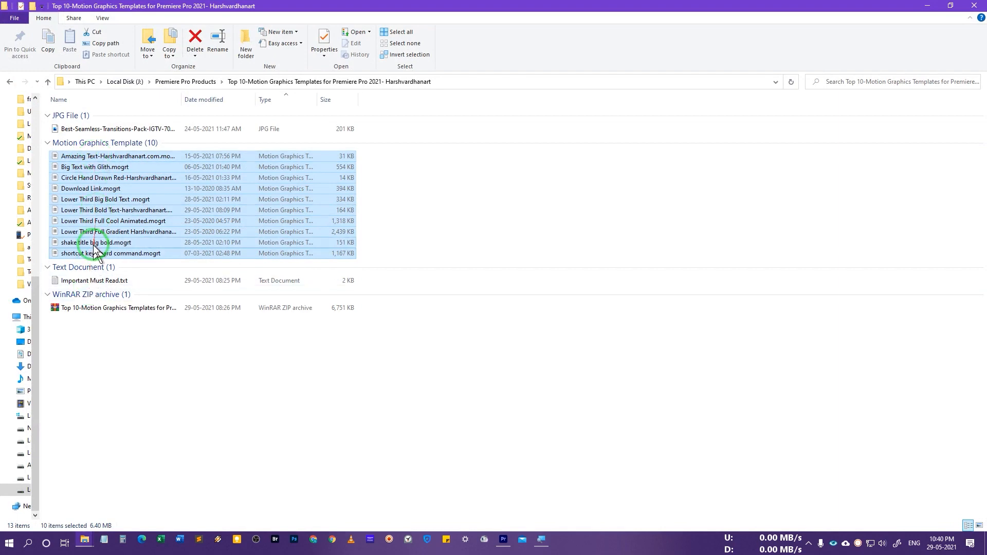
click(110, 336)
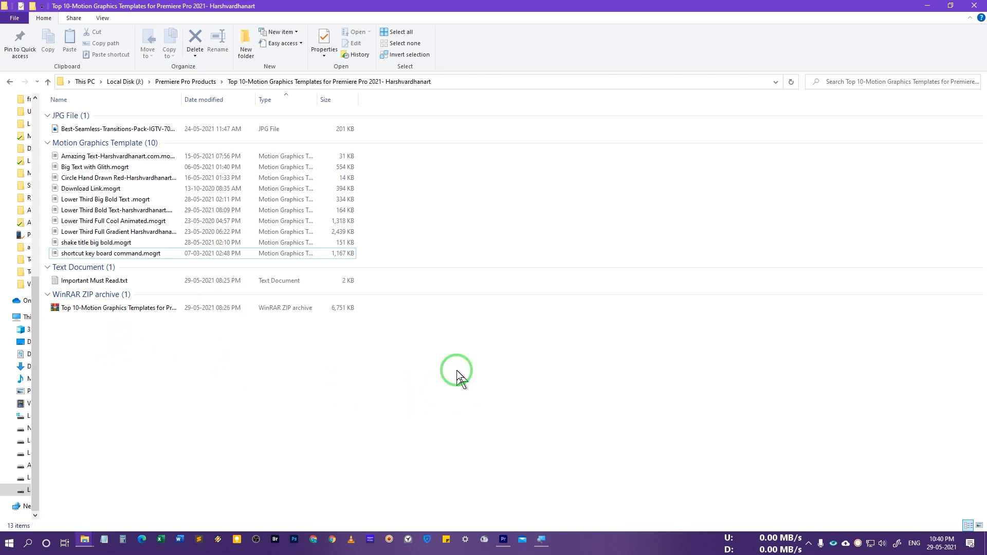
Switch to Premiere Pro and show the Essential Graphics panel.
click(503, 540)
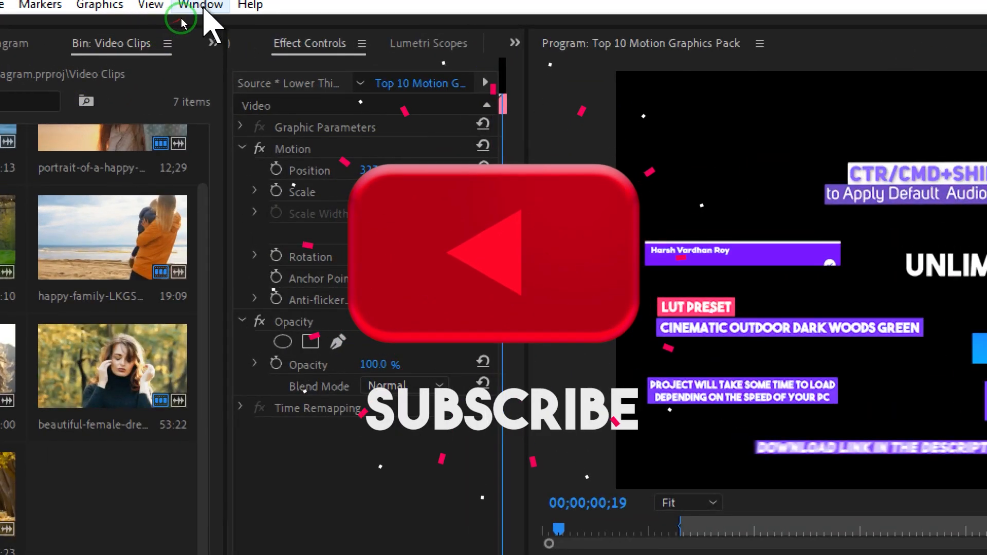
click(201, 6)
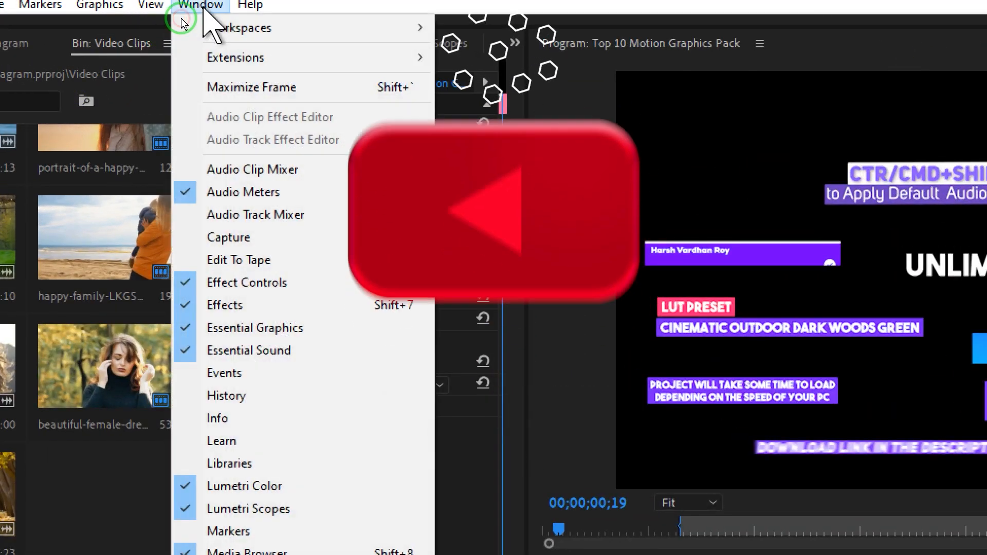
click(273, 329)
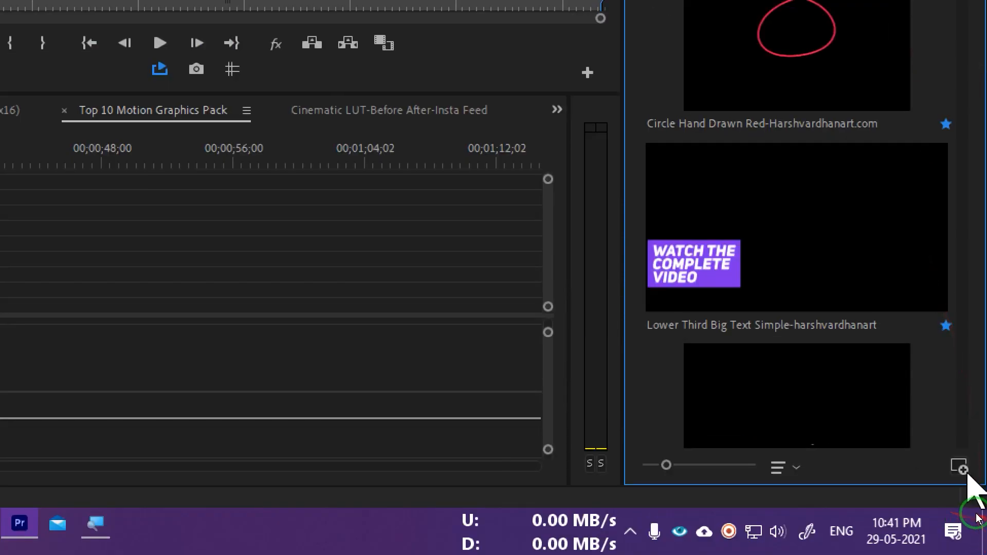
Browse for a template to install and choose Lower Third Bold Text-harshvardhanart.mogrt in the Top 10-Motion Graphics Templates folder under Premiere Pro Products.
click(963, 469)
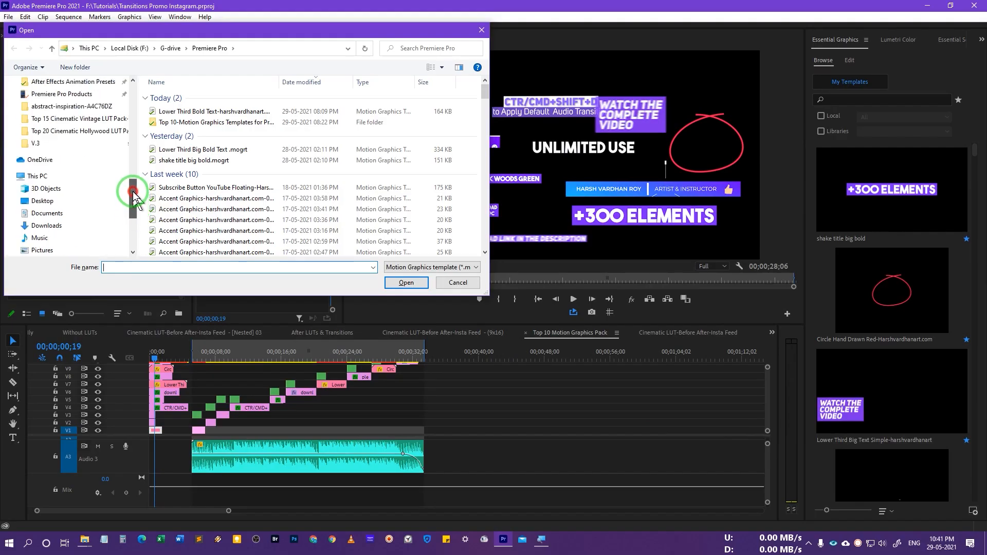
drag(133, 196, 133, 179)
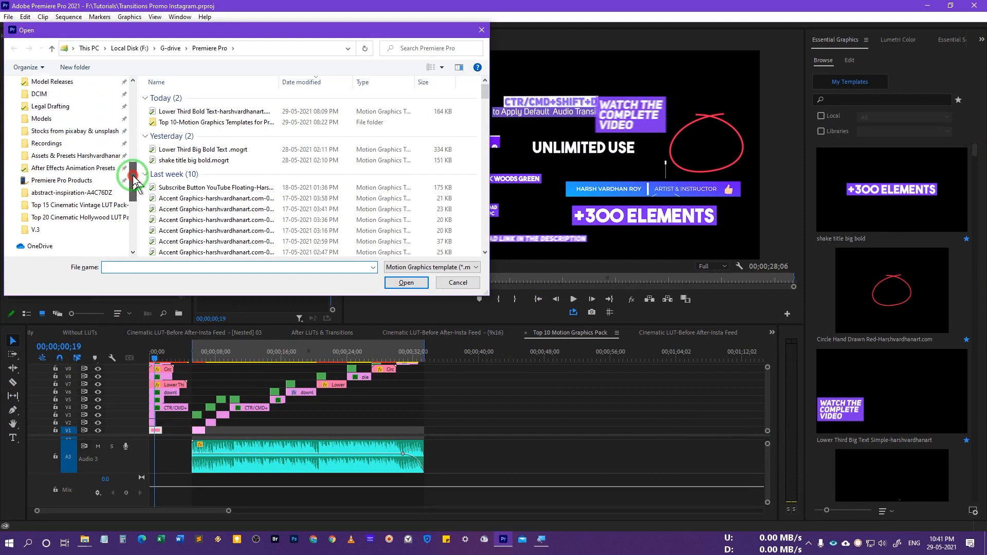
click(75, 205)
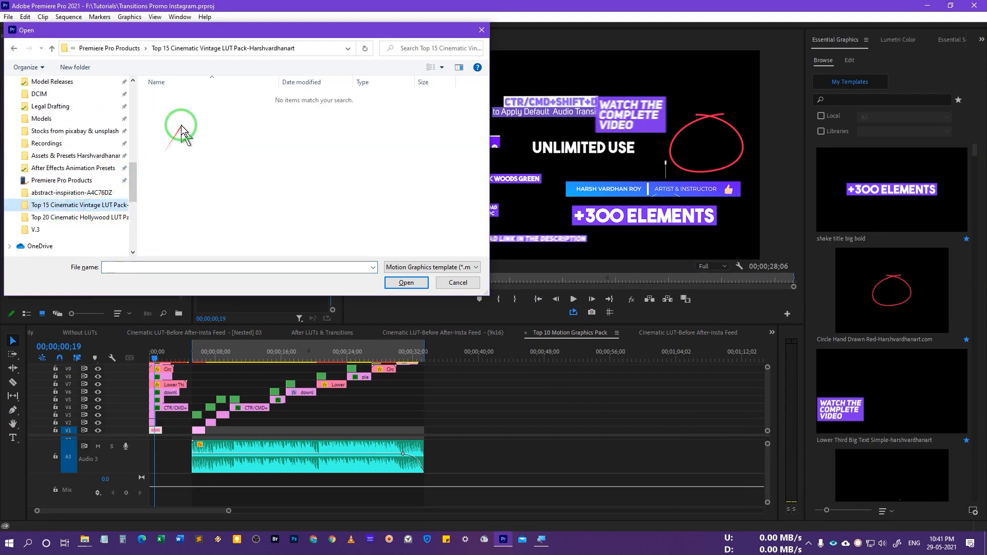
click(125, 48)
double_click(170, 110)
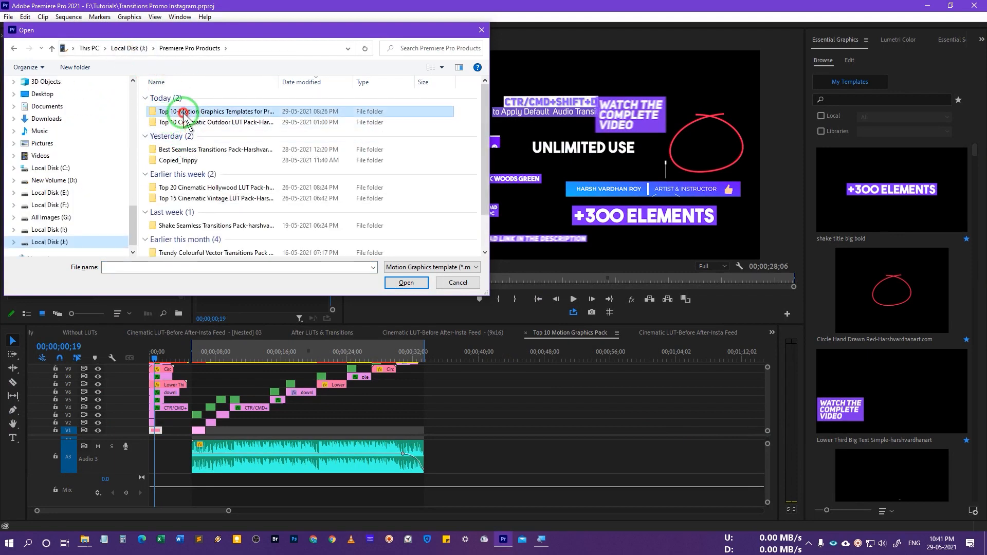
click(186, 112)
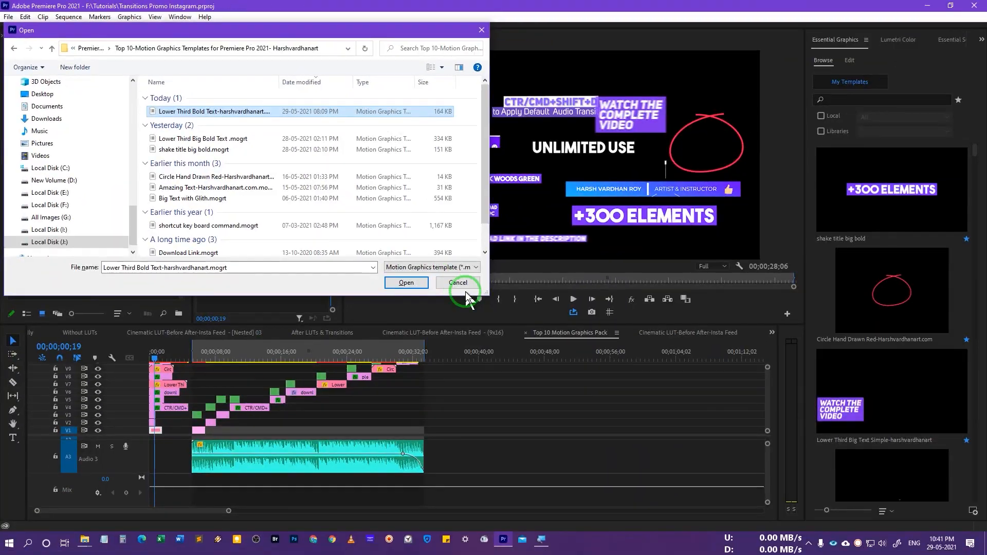
click(745, 463)
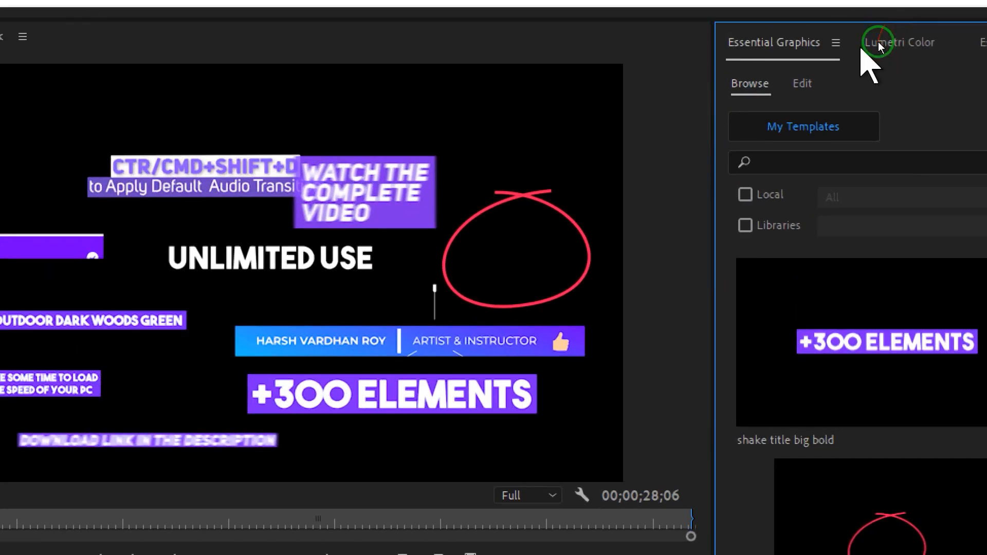
Add the folder "Top 10-Motion Graphics Templates for Premiere Pro 2021- Harshvardhanart" to the additional folders of Essential Graphics.
click(836, 43)
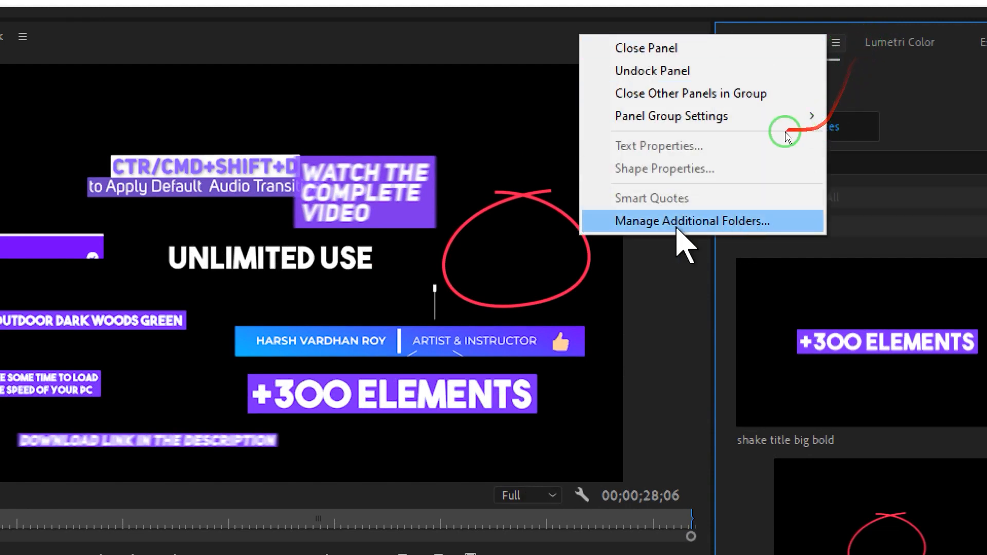
click(711, 221)
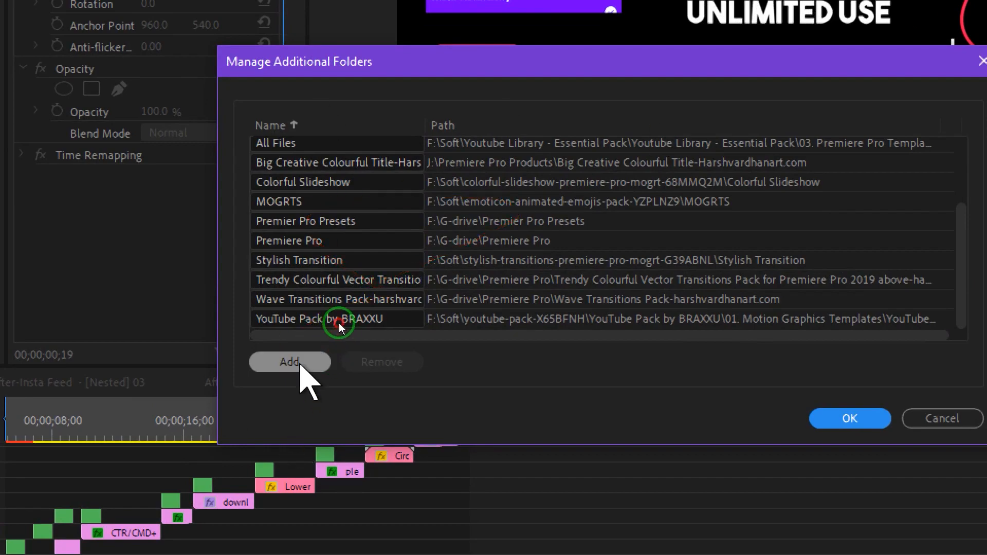
click(290, 362)
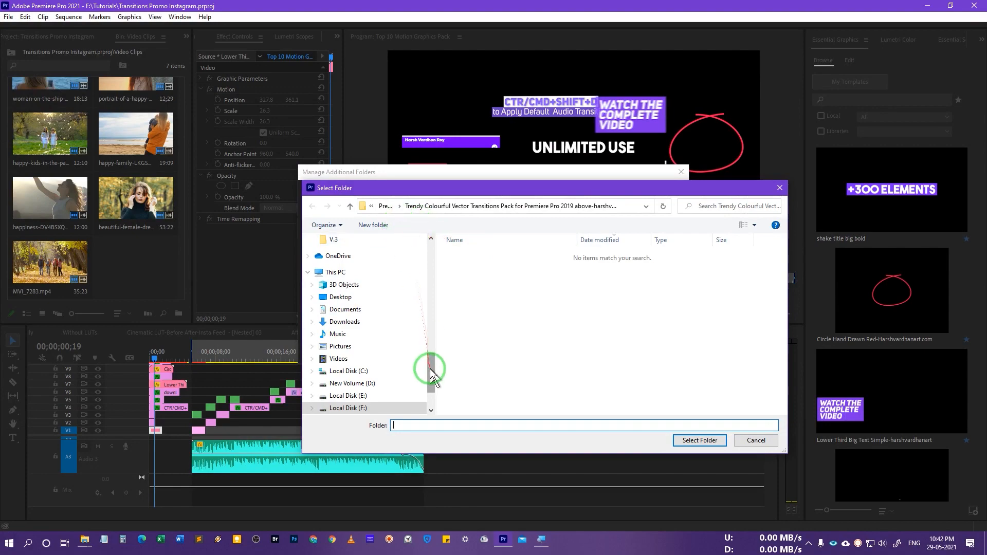
drag(431, 369, 431, 324)
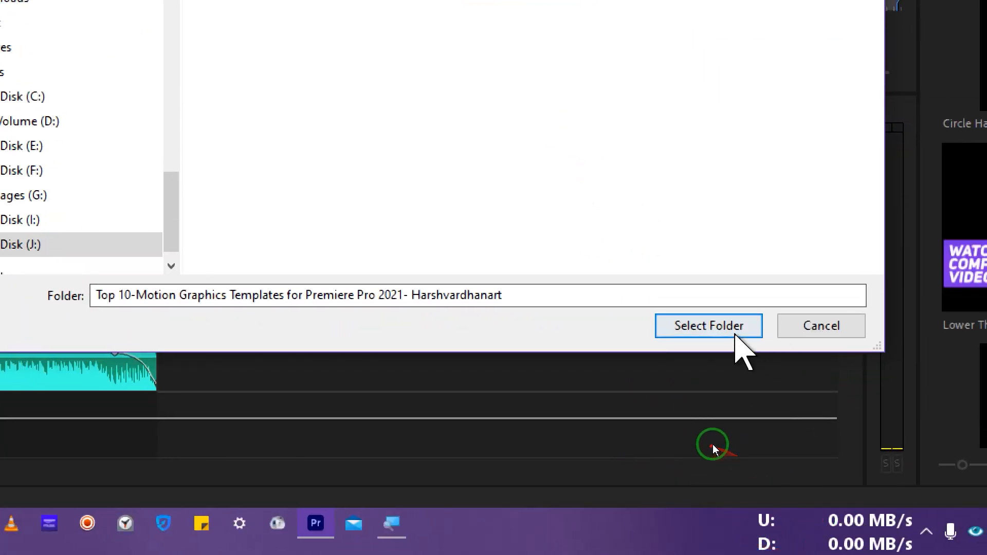
click(730, 329)
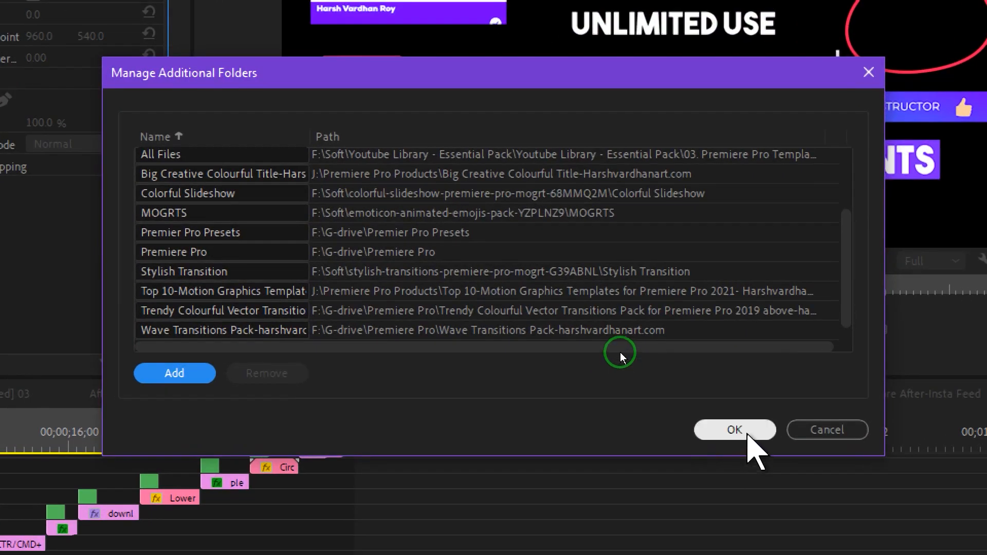
click(748, 434)
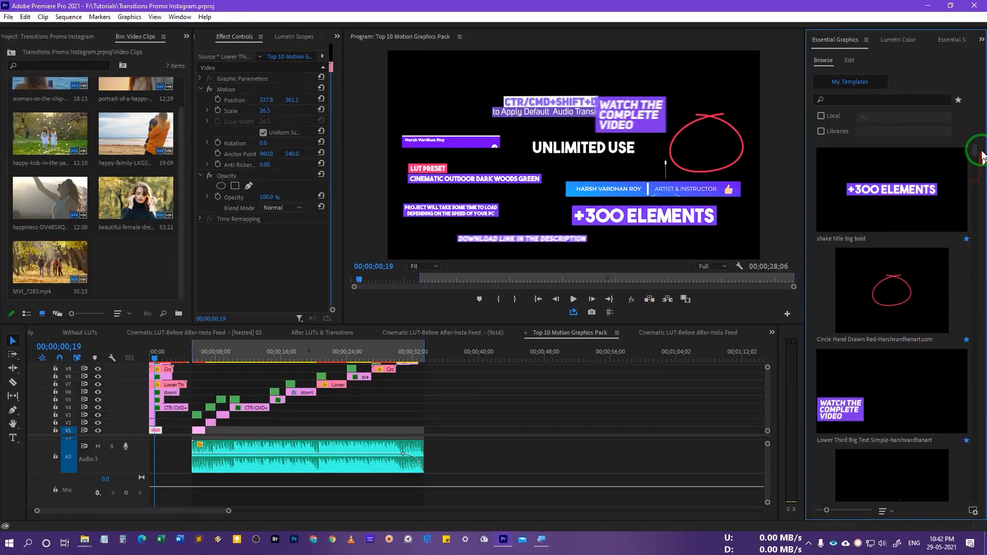
Maximize the Essential Graphics panel and look through the templates from shake title big bold to Lower Third with Cool Animation.
mouse_move(975, 148)
mouse_down()
mouse_move(978, 160)
mouse_move(978, 147)
mouse_up()
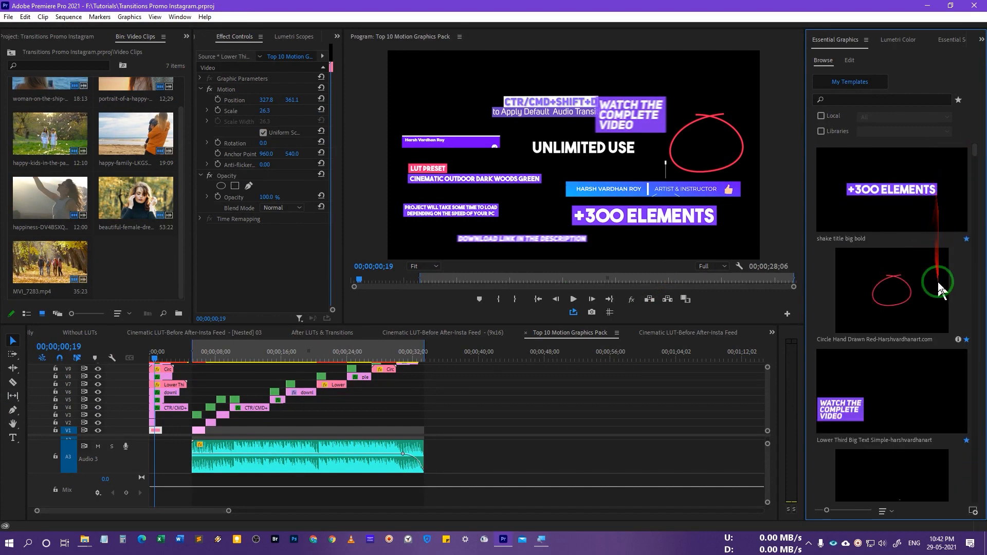
key(grave)
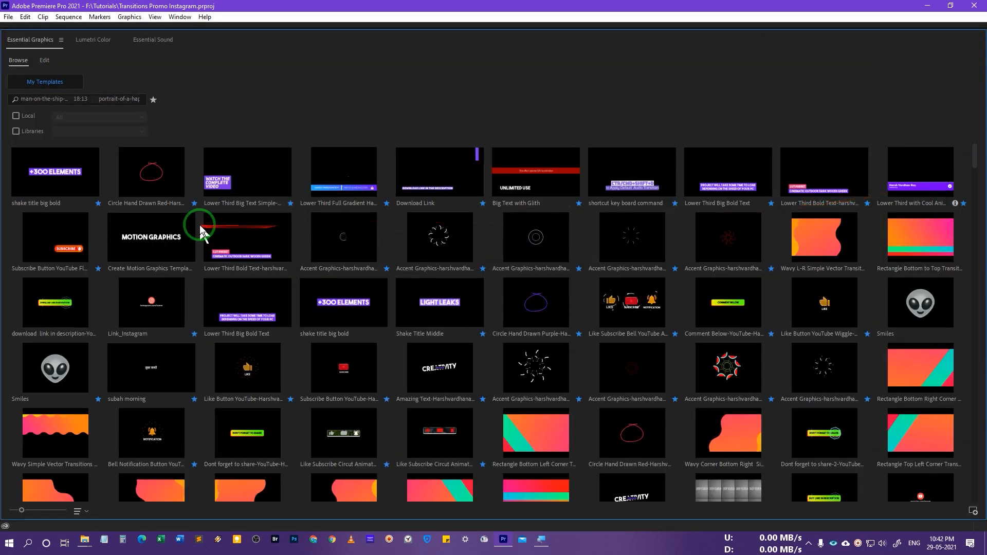
click(54, 185)
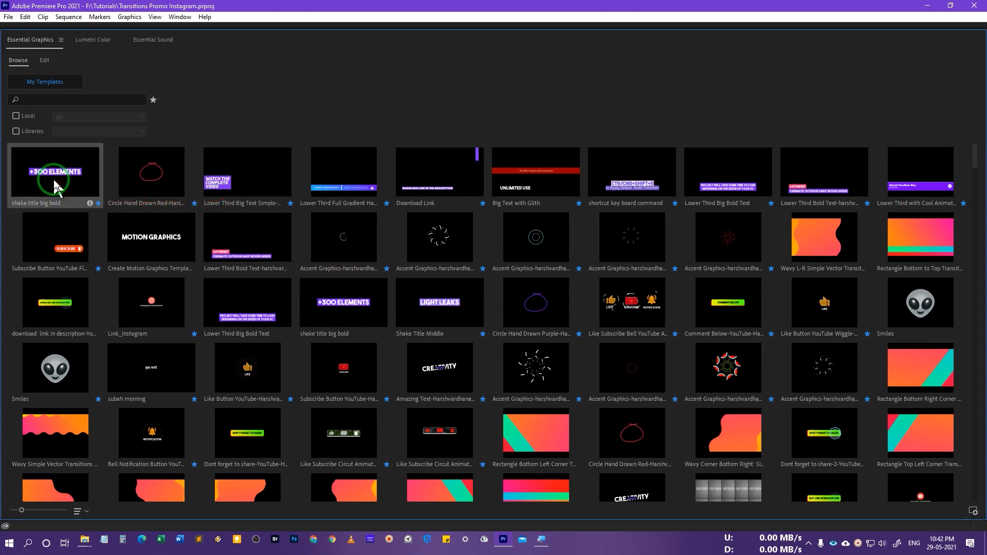
click(150, 178)
click(231, 180)
click(526, 170)
click(617, 173)
click(733, 173)
click(833, 176)
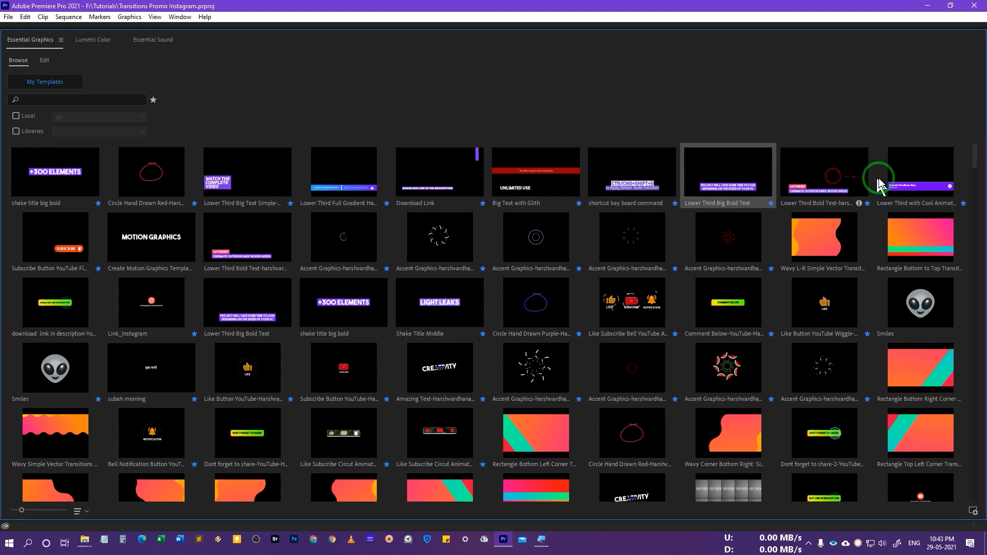
click(910, 185)
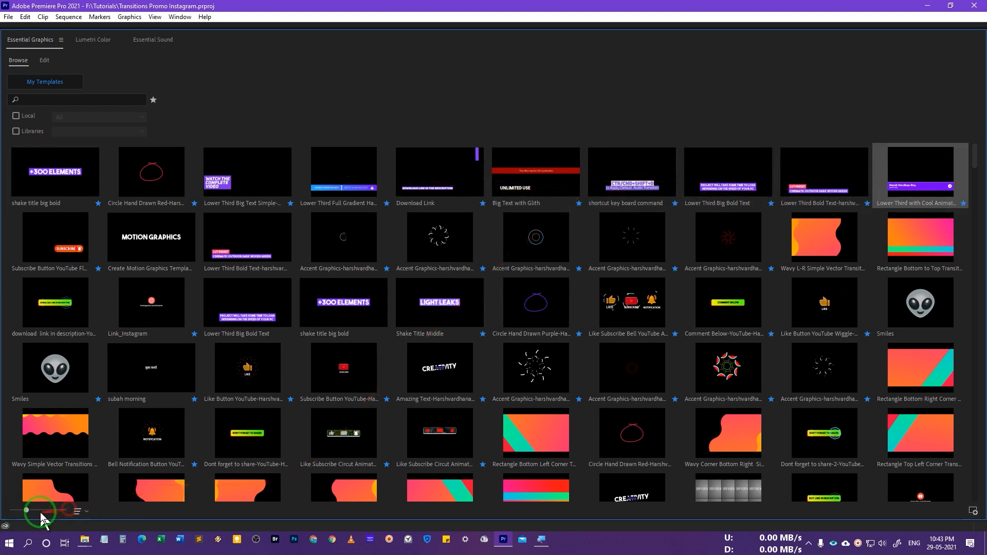
Enlarge the template thumbnails, select shake title big bold through Lower Third with Cool Animation, and restore the panel to its normal size.
drag(41, 514, 65, 515)
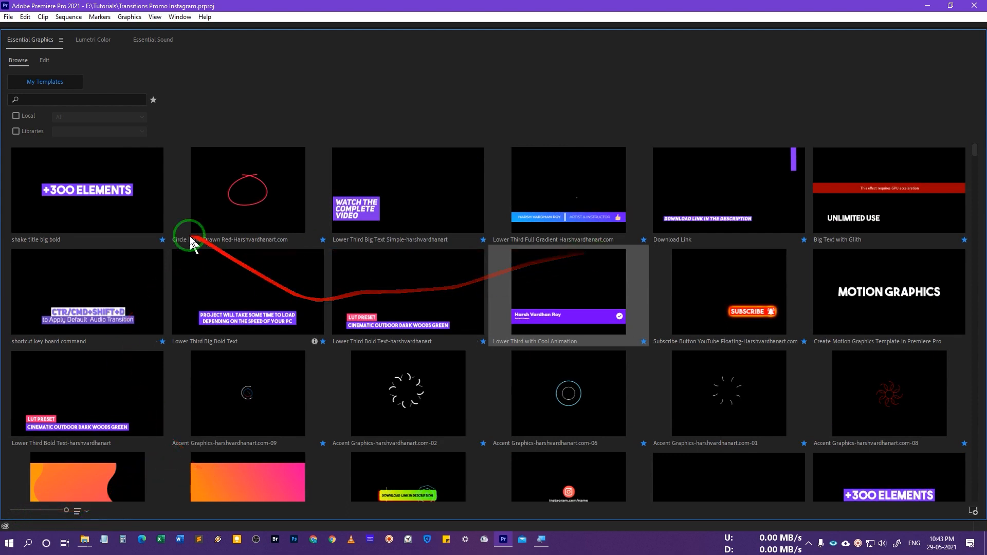
click(125, 210)
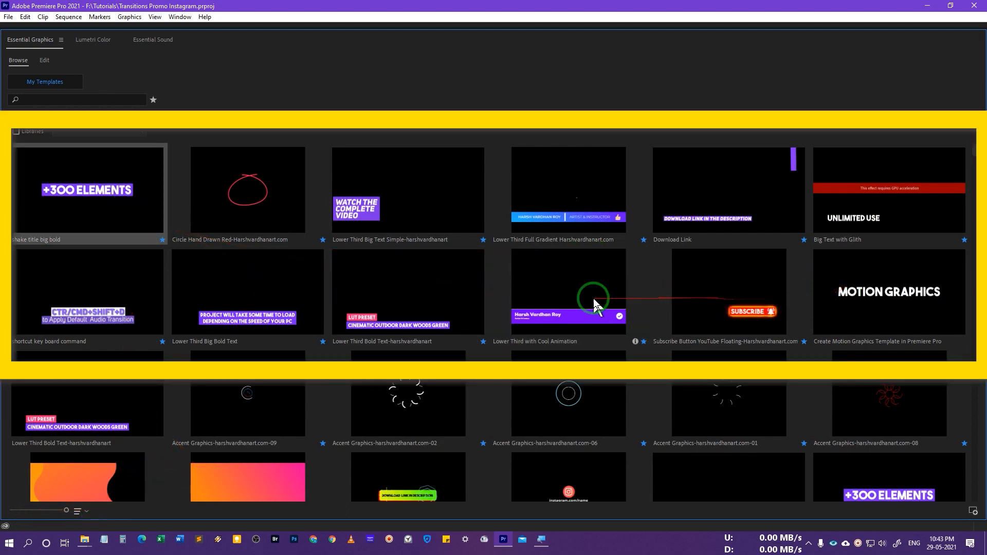
shift+click(566, 300)
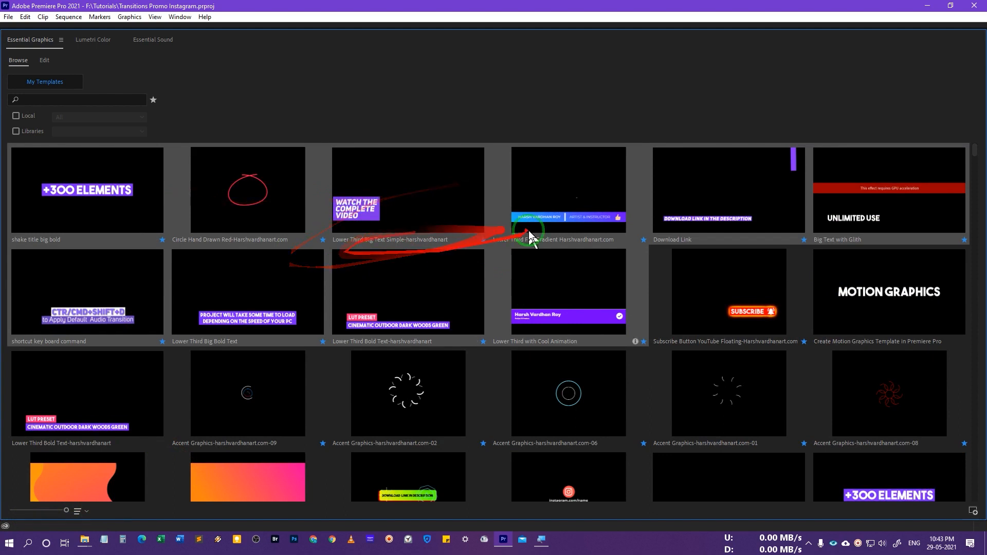
drag(461, 215, 517, 427)
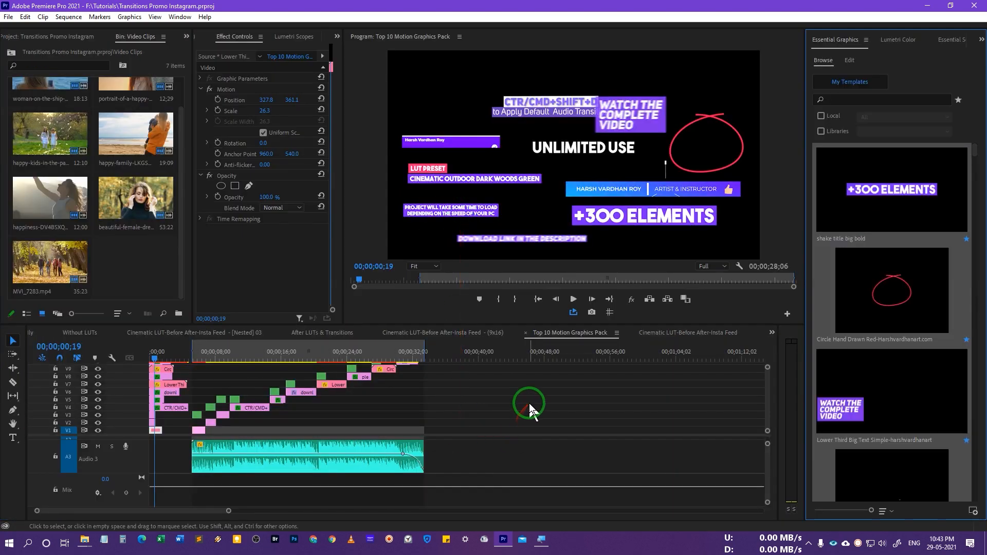
Move the playhead to 00;00;41;11 and place the shake title big bold template on track V1 at that point.
click(492, 359)
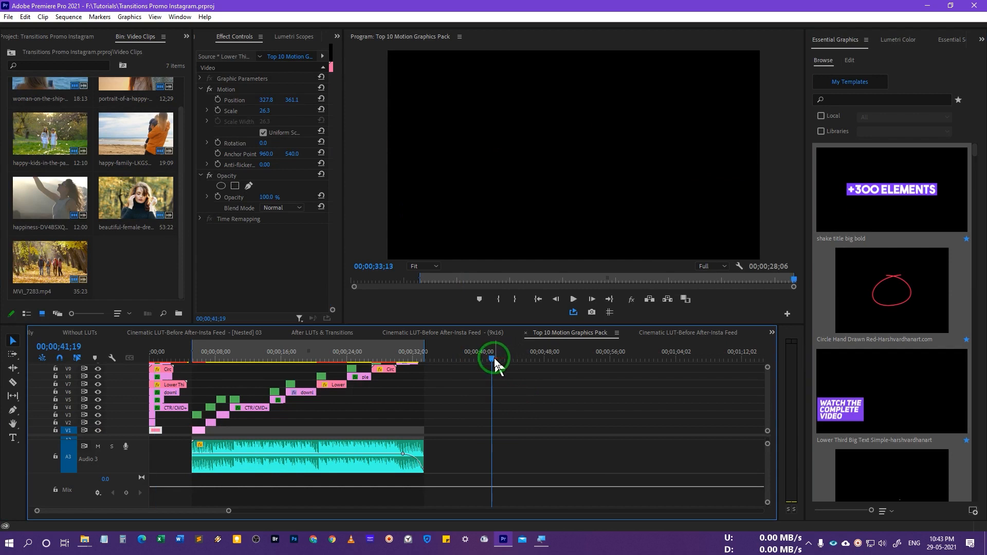
drag(494, 361, 488, 361)
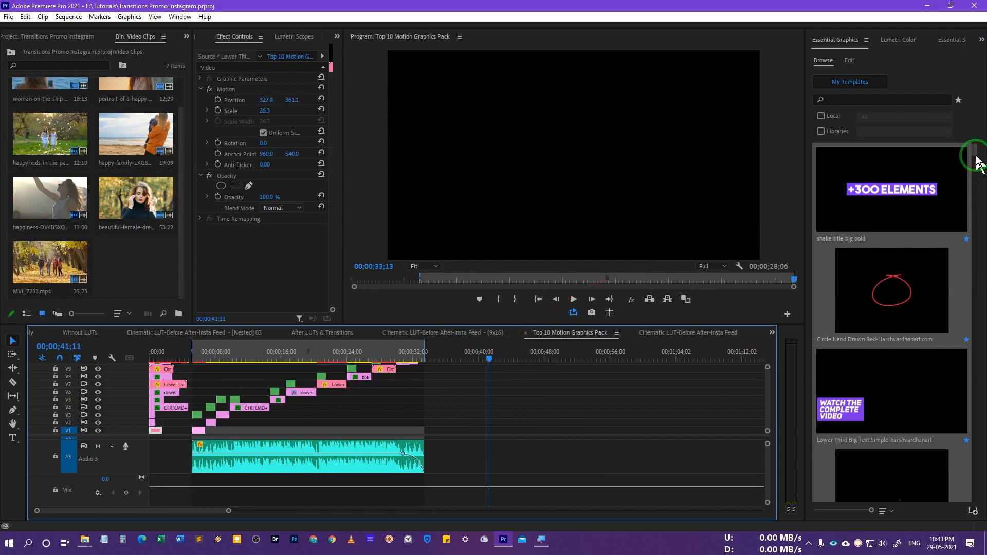
click(922, 204)
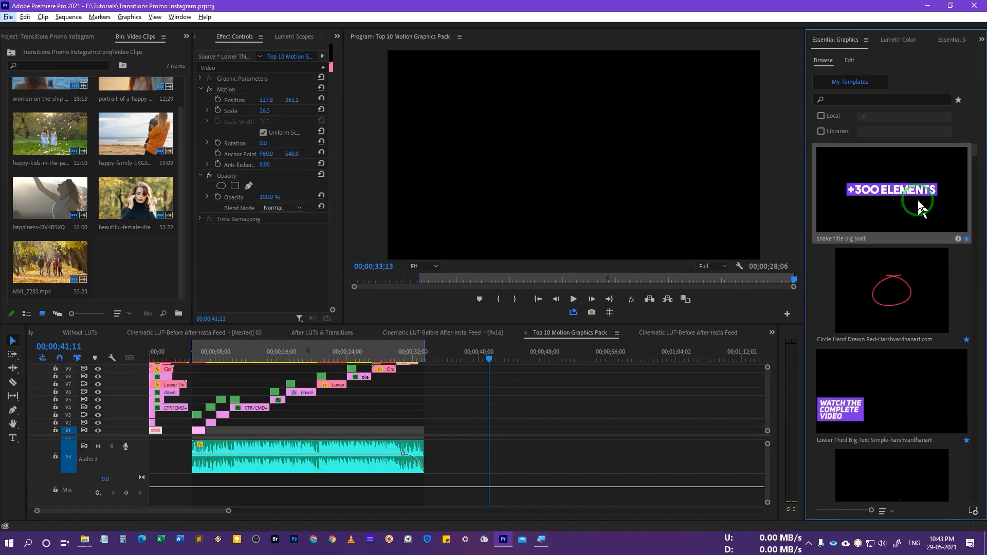
drag(908, 197, 501, 433)
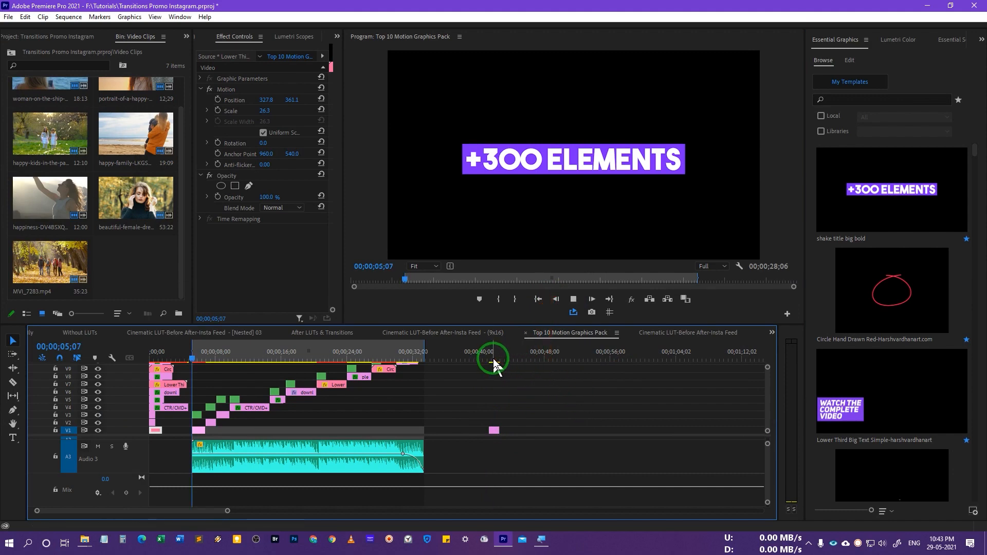
Play the shake title clip and replace its "300+ Elements" text with "change text".
click(534, 379)
key(space)
click(494, 430)
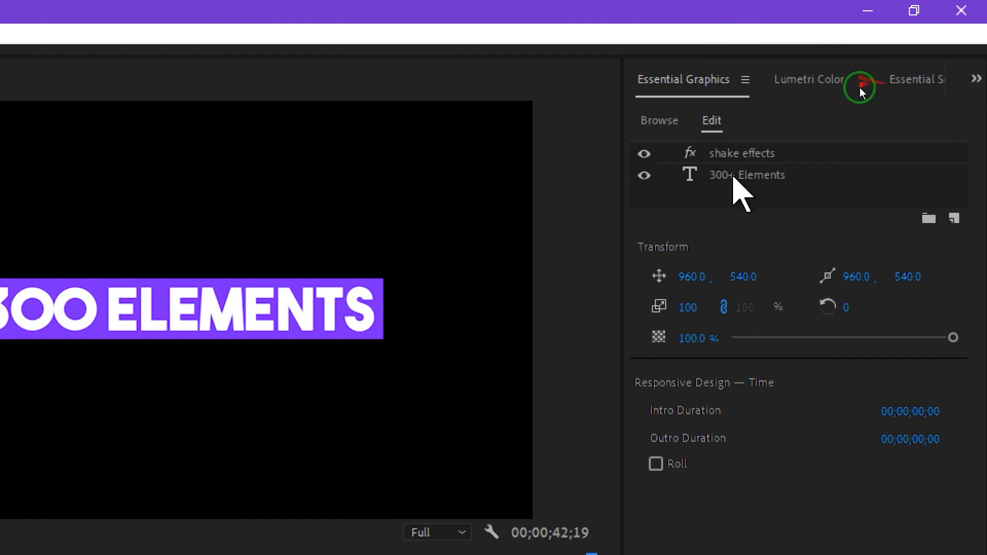
click(732, 176)
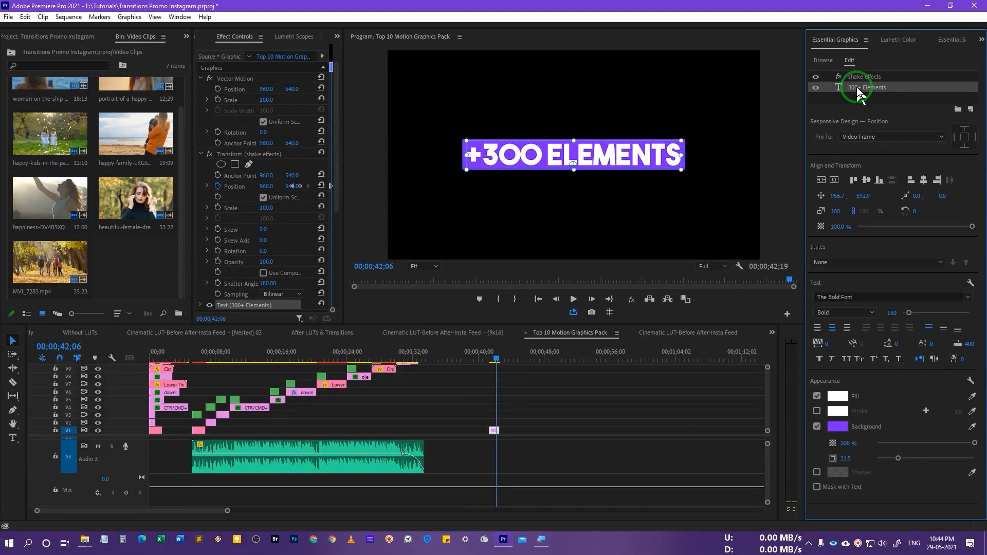
double_click(857, 89)
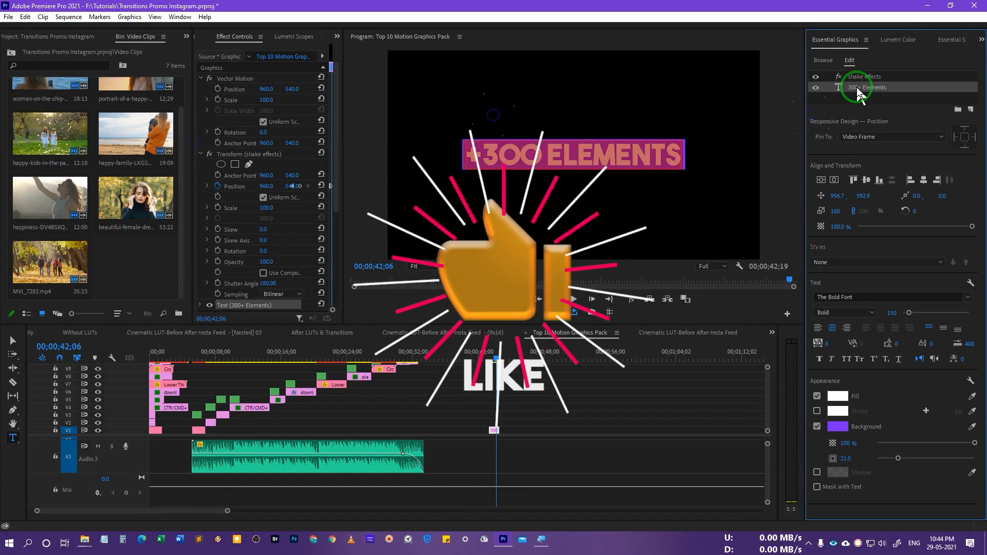
text(change t)
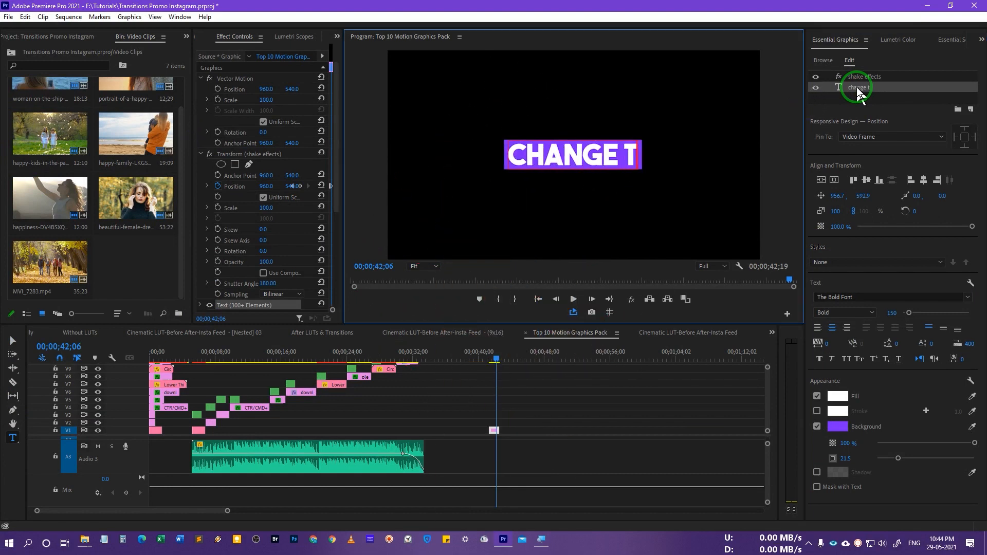
text(ext)
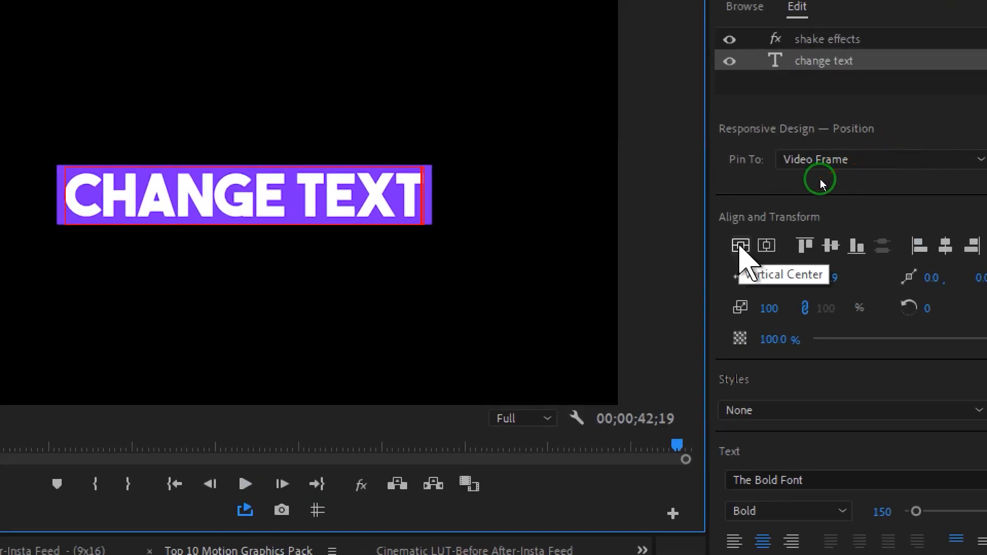
Try aligning the title text to the frame's lower edge and return it to the vertical center.
click(741, 246)
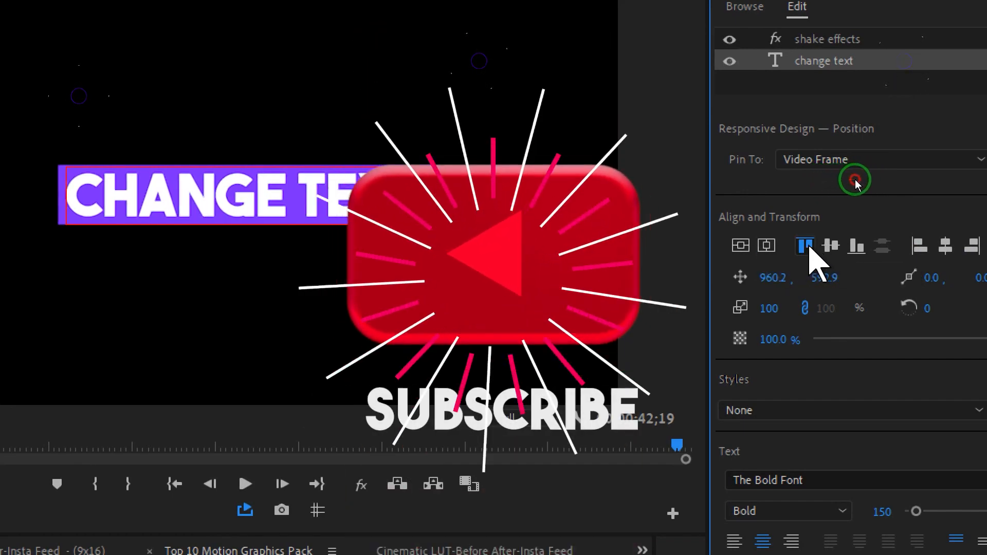
click(857, 248)
click(856, 247)
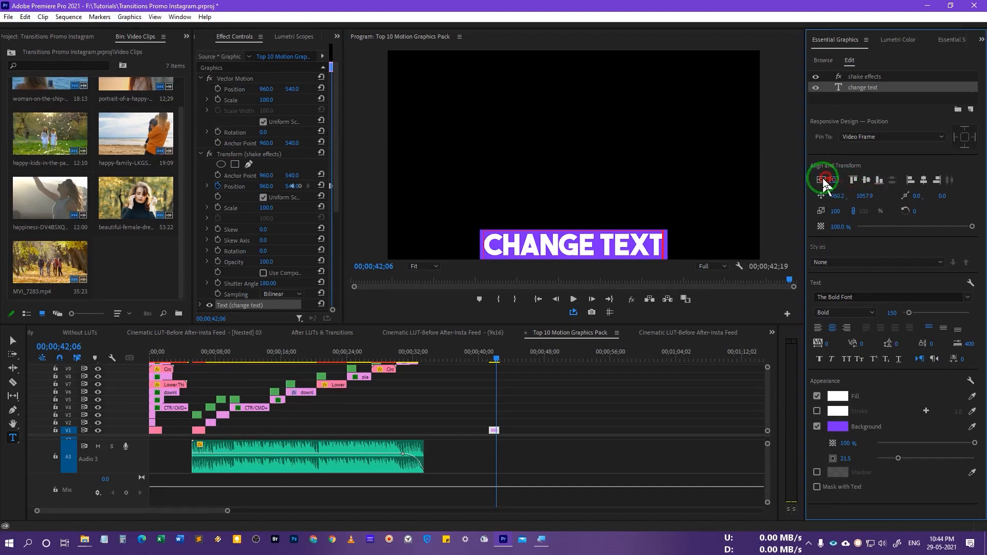
click(821, 179)
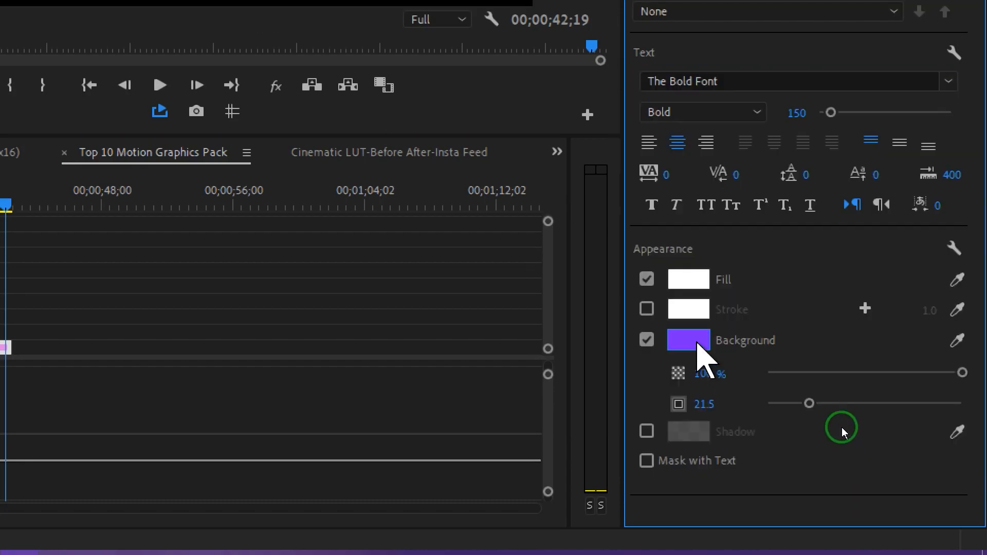
Select all of the title's text and enlarge its font size to 241.
click(697, 342)
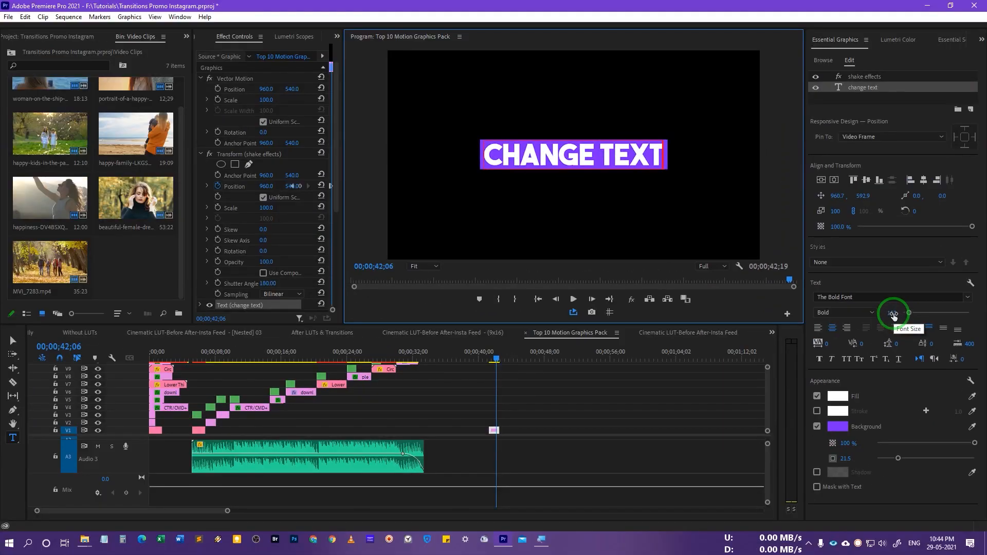
drag(893, 314, 880, 321)
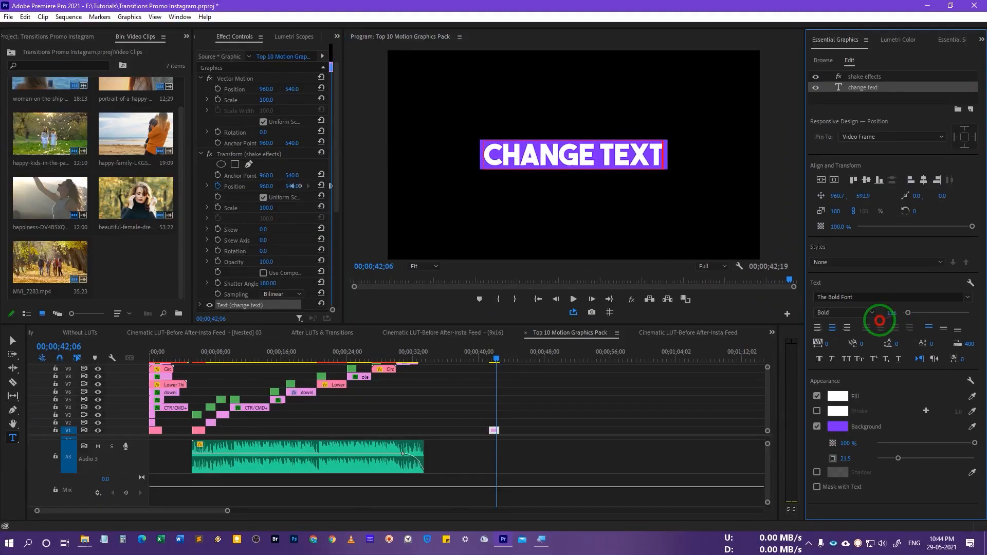
double_click(881, 92)
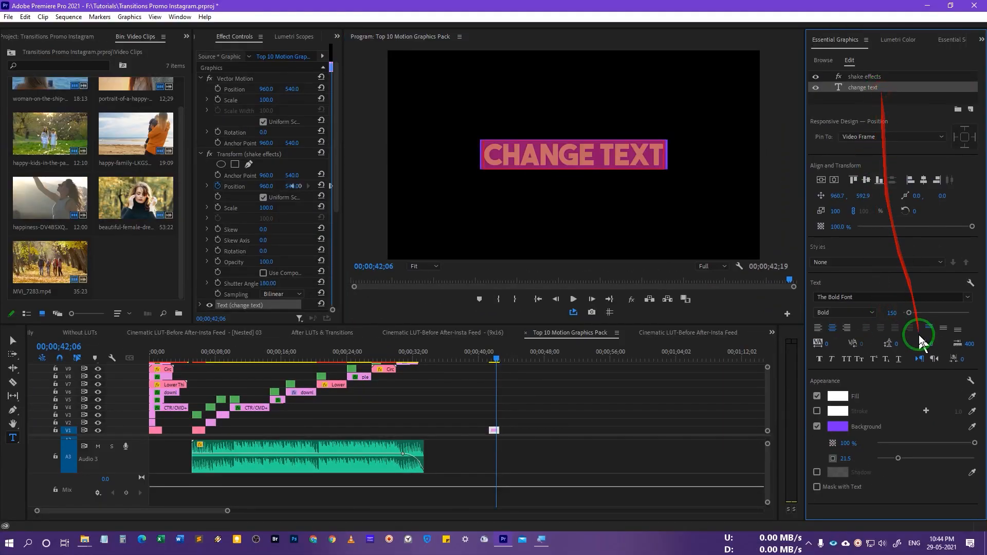
drag(890, 319, 937, 321)
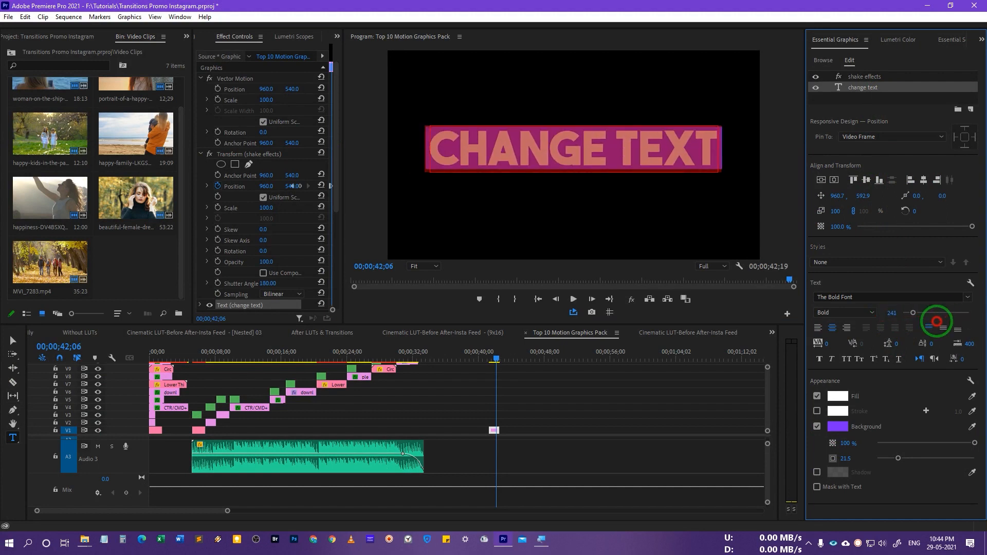
Play the edited shake title from just before its clip on the timeline.
click(520, 376)
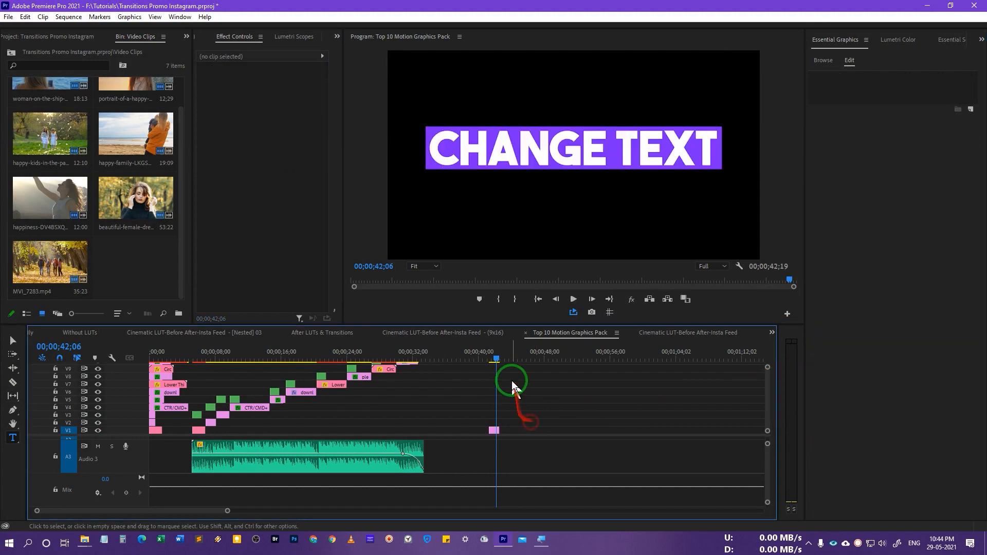
click(486, 356)
drag(507, 355, 485, 359)
key(space)
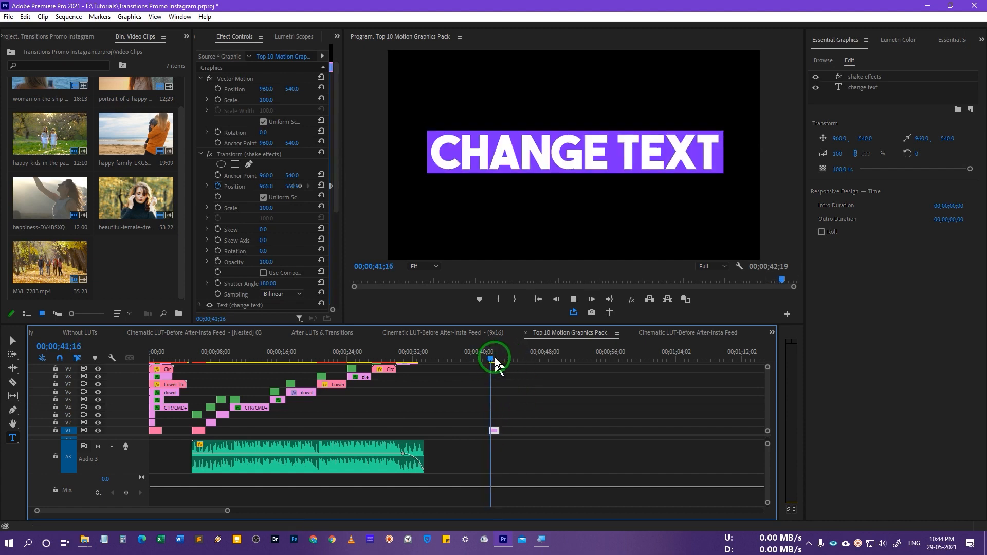
Place the Circle Hand Drawn Red template on track V2 at 00;00;42;28 and preview it up to 00;00;43;24.
click(502, 359)
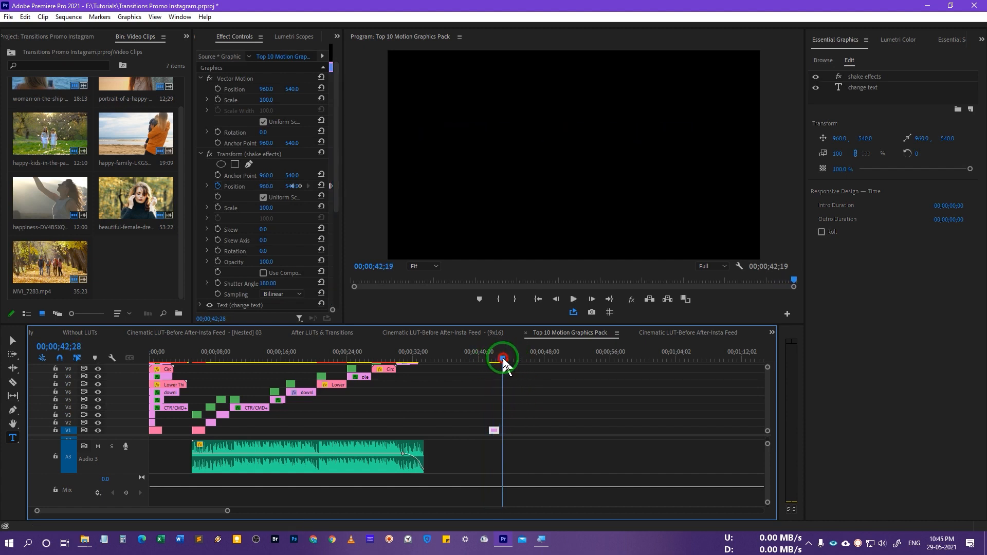
click(823, 60)
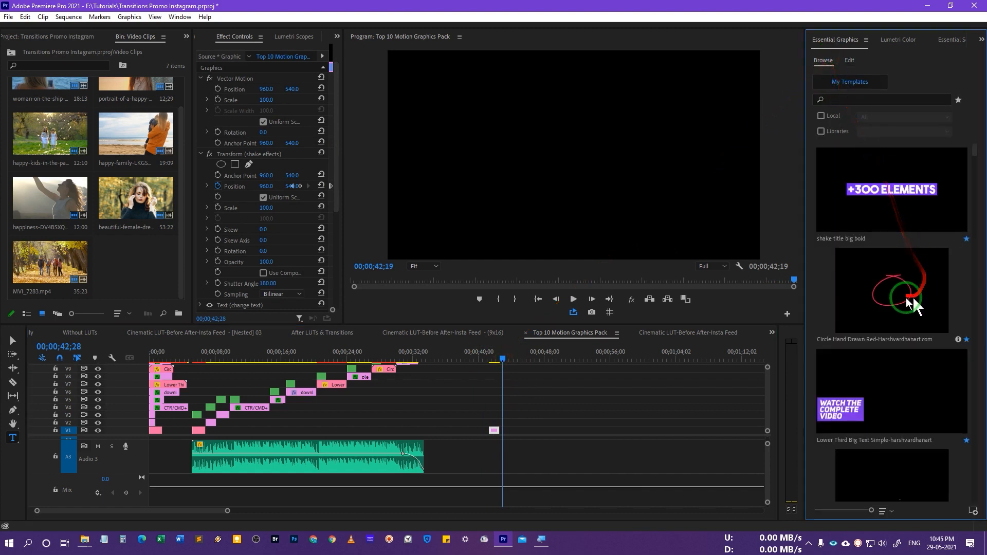
mouse_move(842, 307)
mouse_down()
mouse_move(505, 426)
mouse_move(517, 426)
mouse_up()
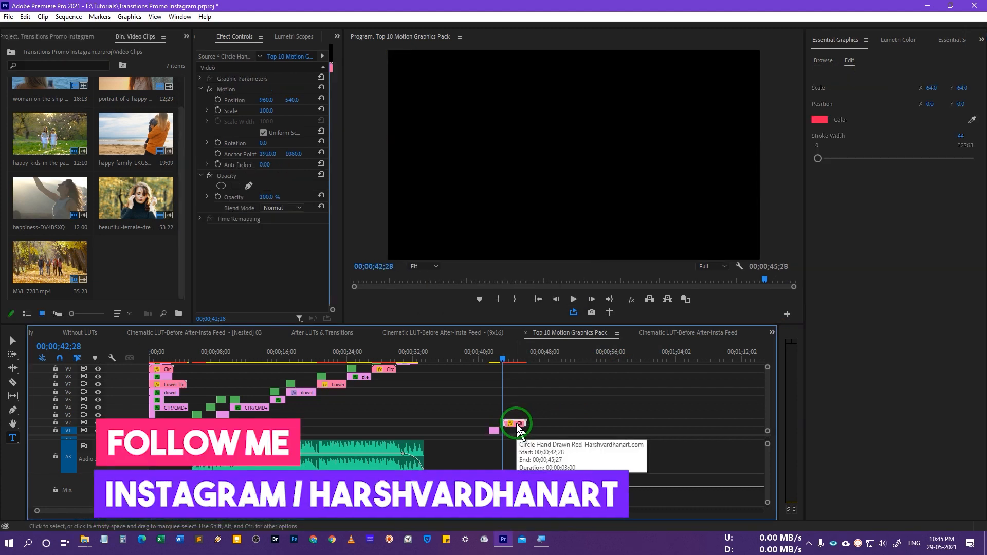
key(space)
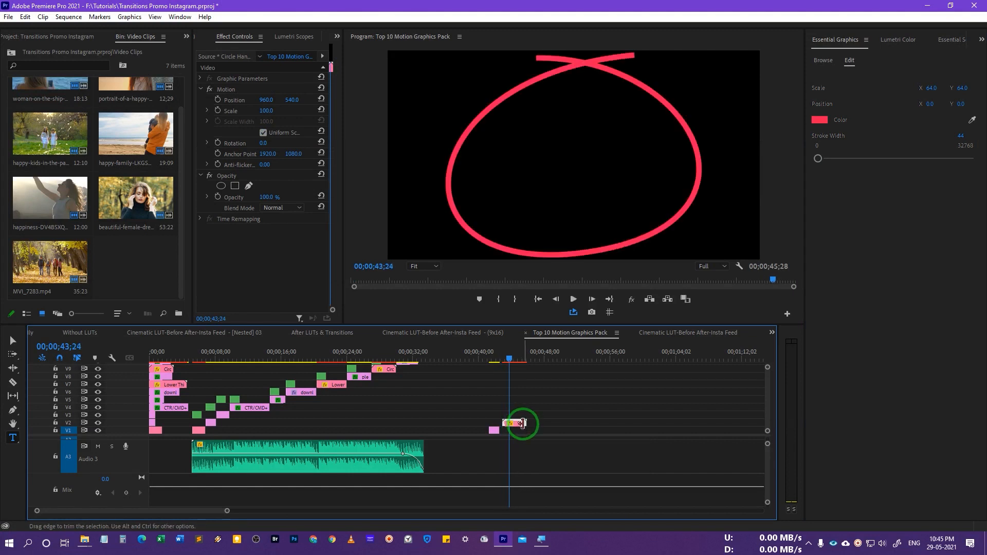
Fit the circle clip to the sequence frame size, and set its graphic scale to 43 and horizontal position to 45.
right_click(519, 424)
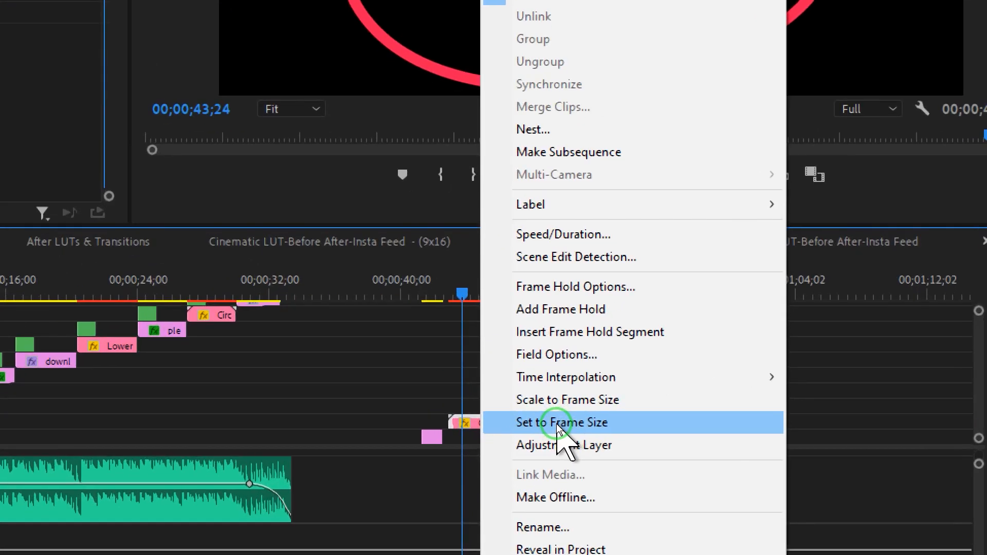
click(569, 412)
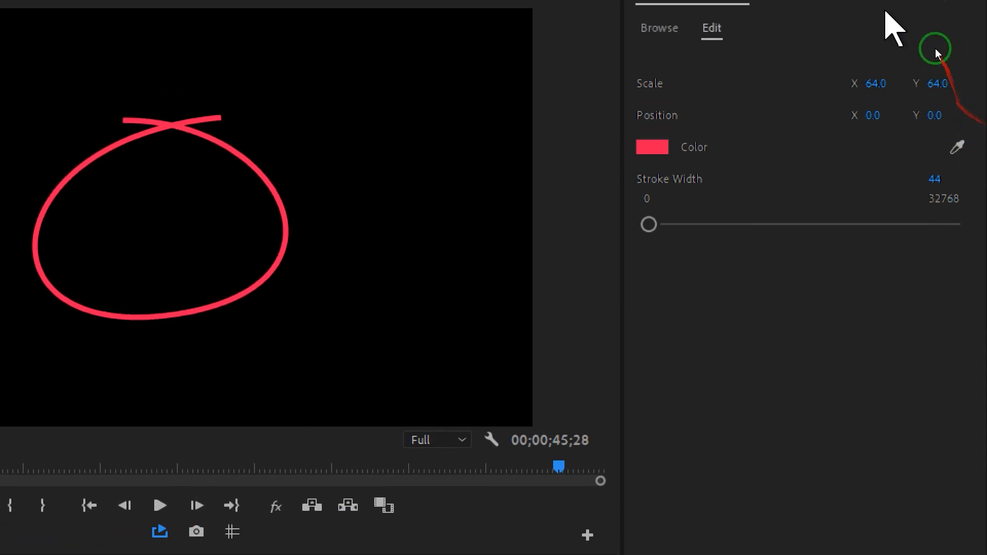
mouse_move(883, 135)
mouse_down()
mouse_move(894, 128)
mouse_move(855, 139)
mouse_move(880, 138)
mouse_up()
drag(928, 94, 899, 116)
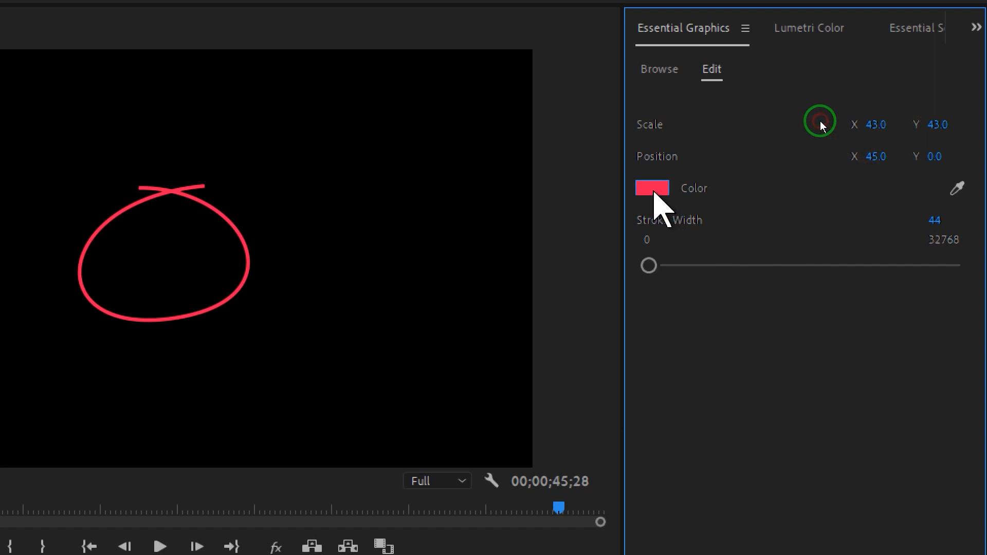
Change the hand-drawn circle's color to yellow and its stroke width to 111.
click(654, 191)
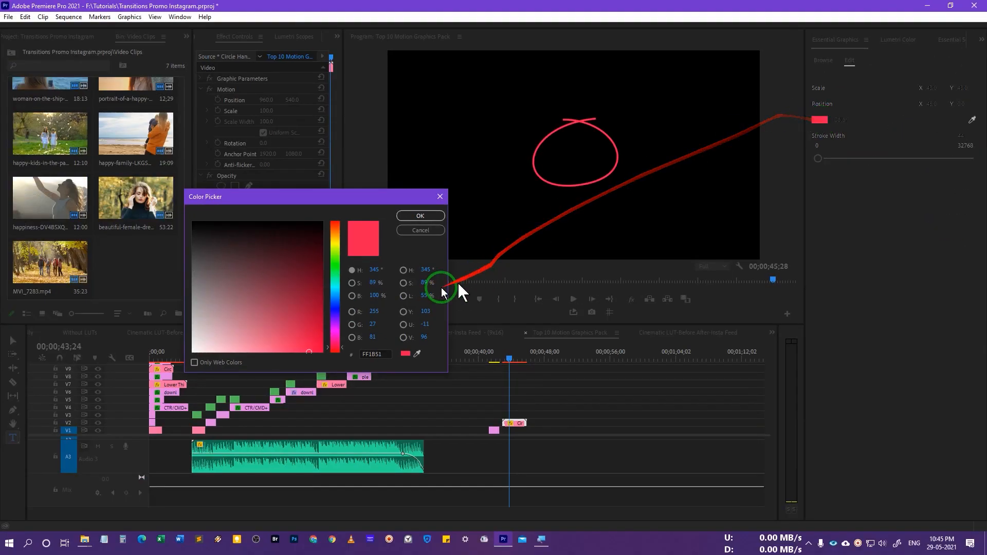
drag(335, 278, 334, 244)
click(414, 217)
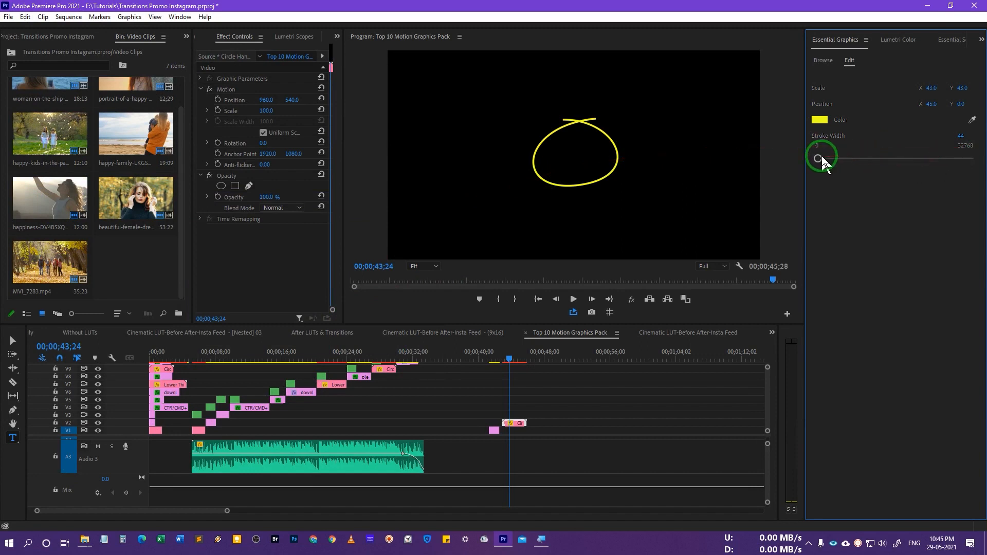
mouse_move(818, 159)
mouse_down()
mouse_move(828, 162)
mouse_move(818, 165)
mouse_up()
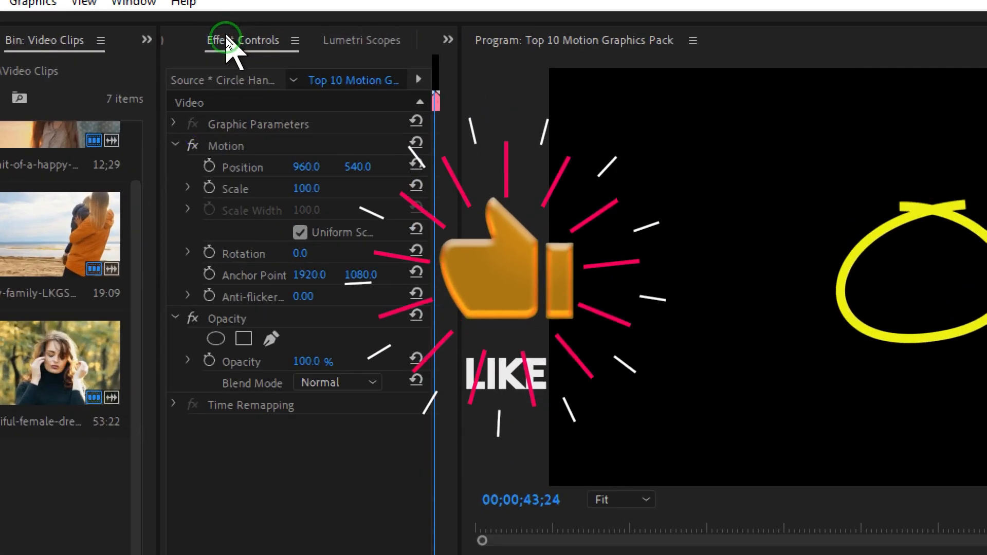
Reposition the circle clip in the frame through its Motion effect to 1005.1, 540.0 with the Selection tool.
click(227, 89)
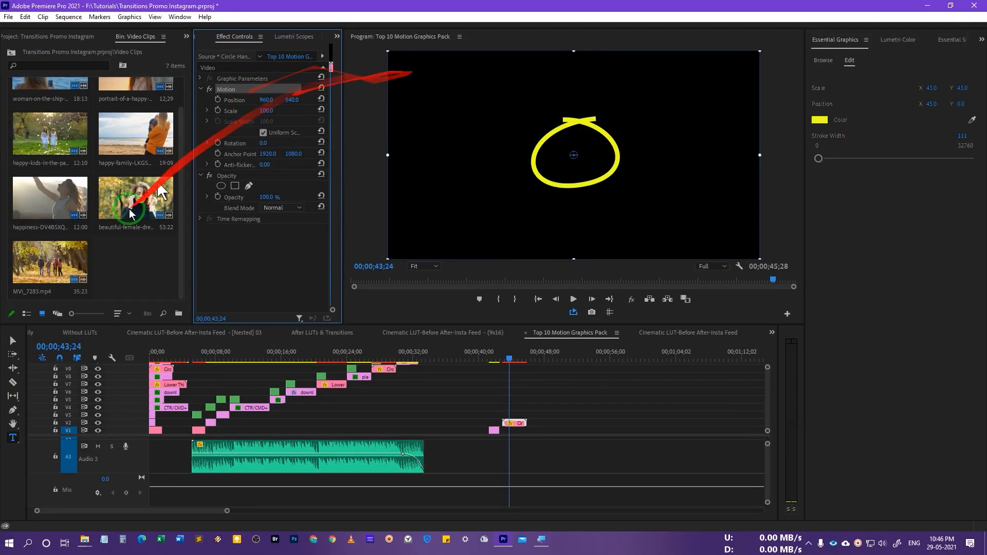
click(13, 340)
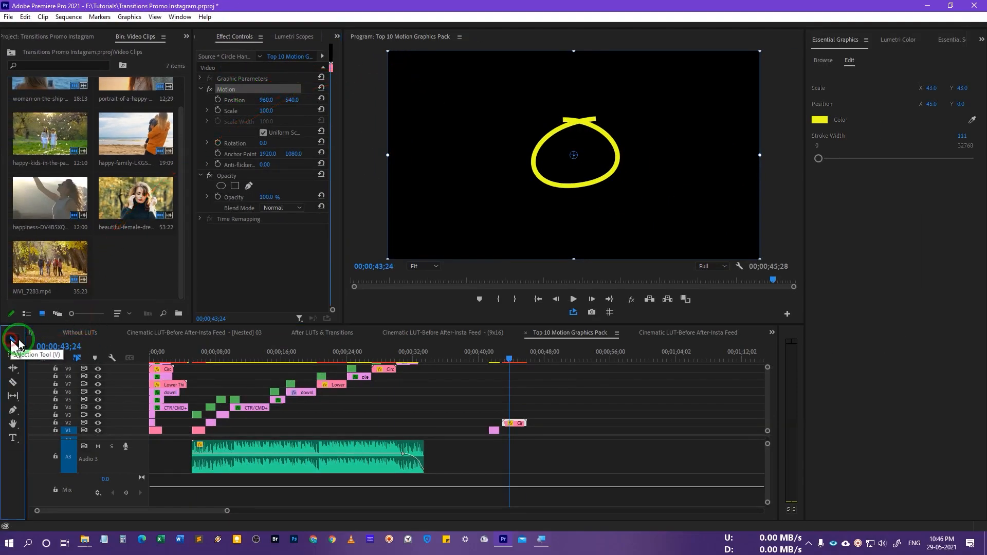
drag(610, 194, 579, 175)
Move the playhead to 00;00;46;19 and place the Lower Third Big Text Simple template on track V4.
drag(510, 358, 534, 355)
click(822, 60)
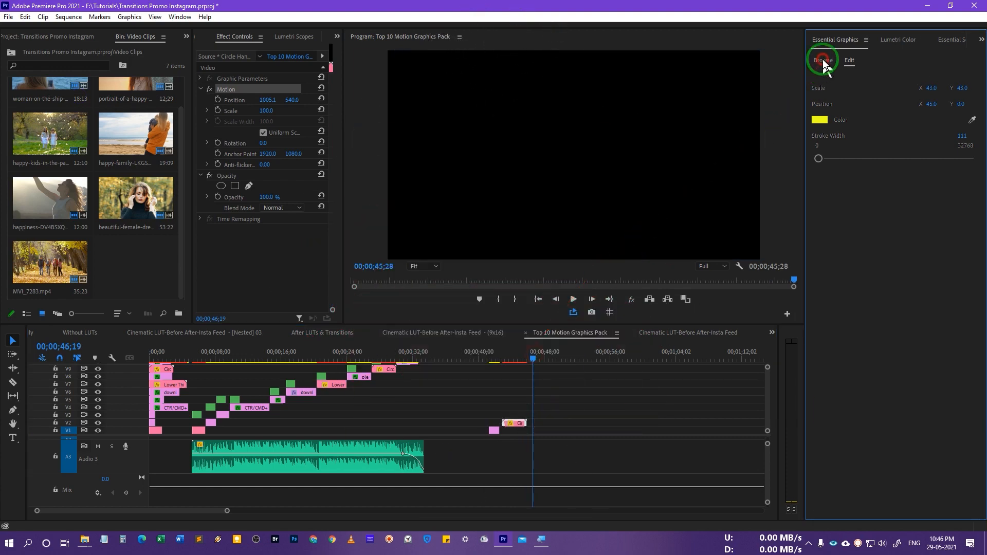
drag(822, 381, 536, 409)
Inspect the big text lower third at 00;00;48;09, selecting its "watch the complete video" text for editing, and deselect the clip.
drag(556, 358, 547, 361)
click(545, 408)
click(876, 87)
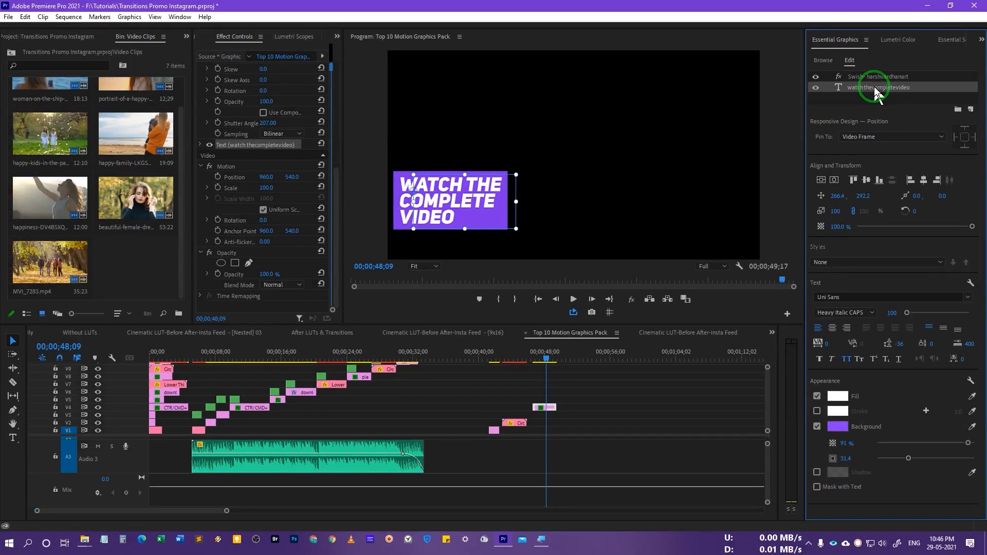
double_click(875, 88)
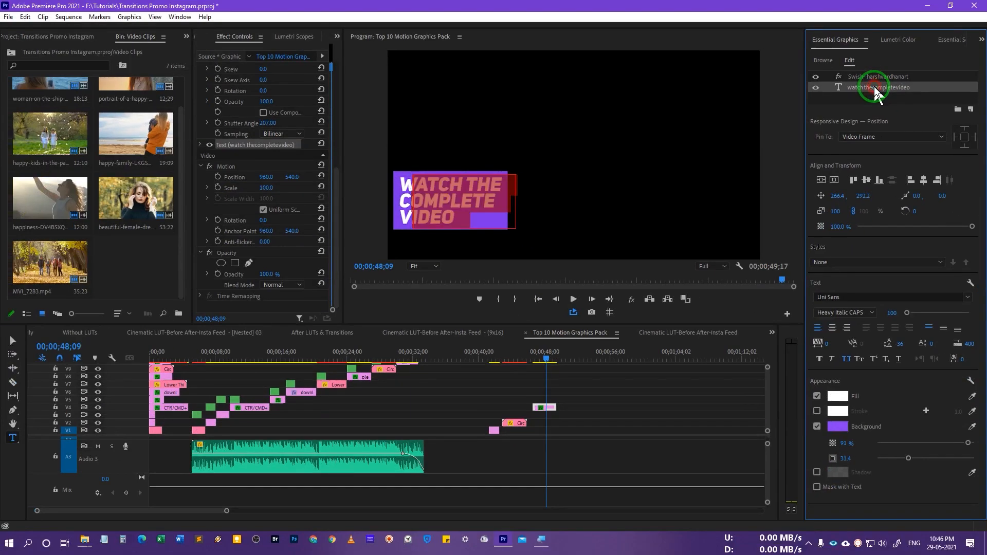
click(587, 400)
Move the playhead to 00;00;51;11 and place the Lower Third Full Gradient template on track V4.
click(572, 358)
click(824, 61)
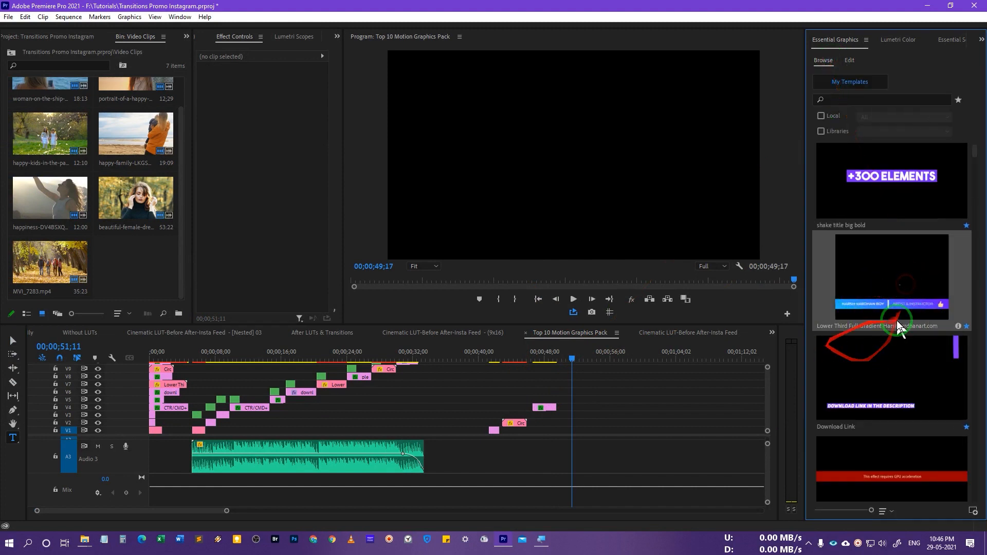
drag(712, 358, 573, 406)
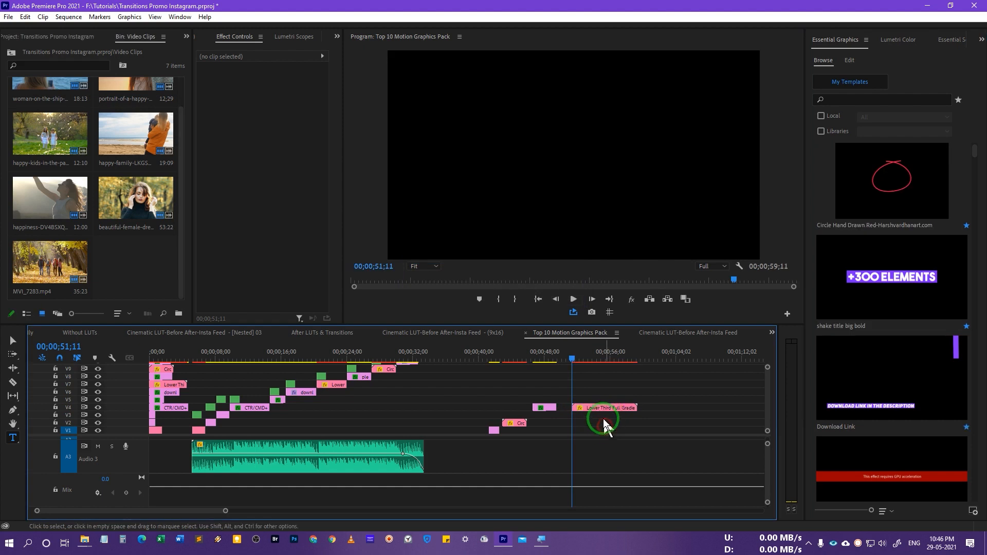
Preview the gradient lower third up to 00;00;55;05 and replace its Text-01 content with "your name".
click(604, 414)
key(space)
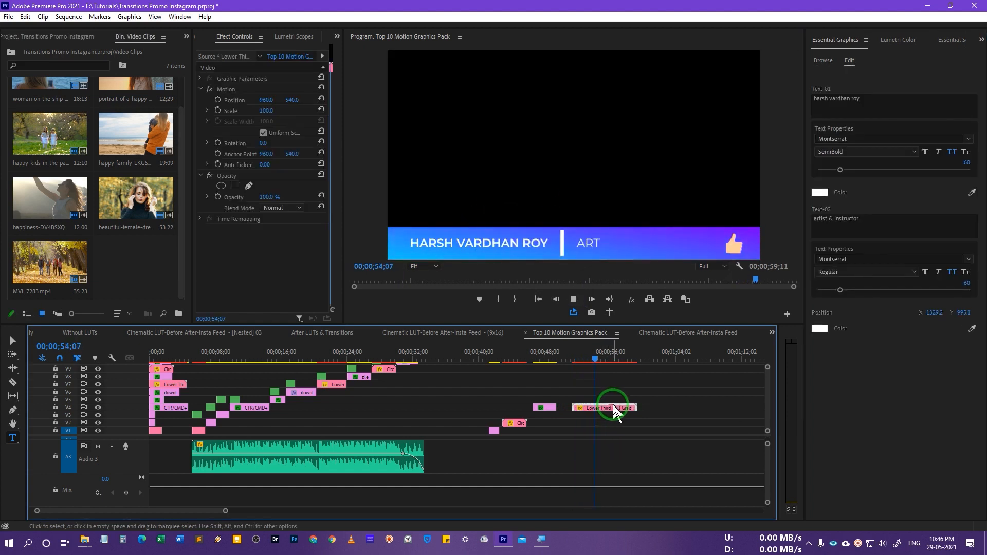
key(space)
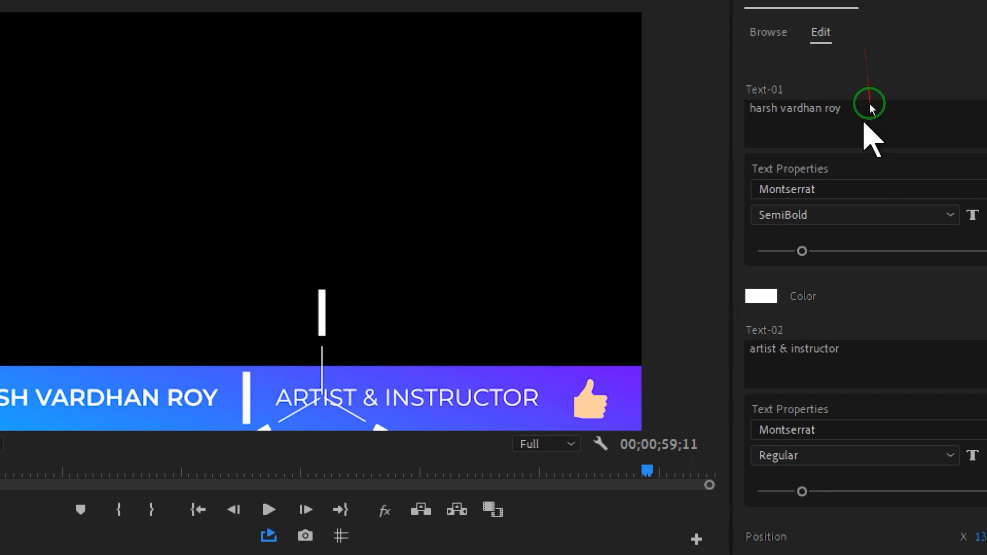
click(868, 99)
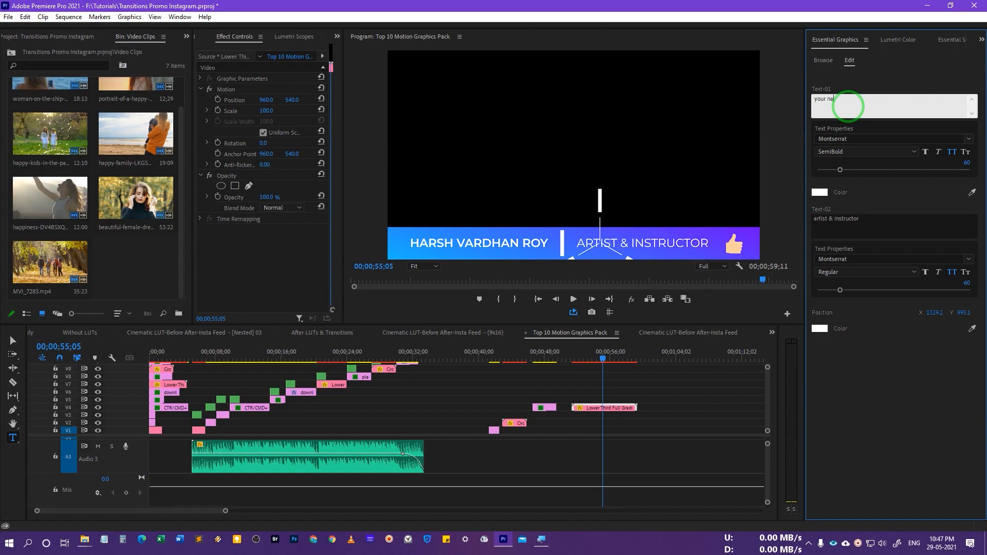
click(871, 128)
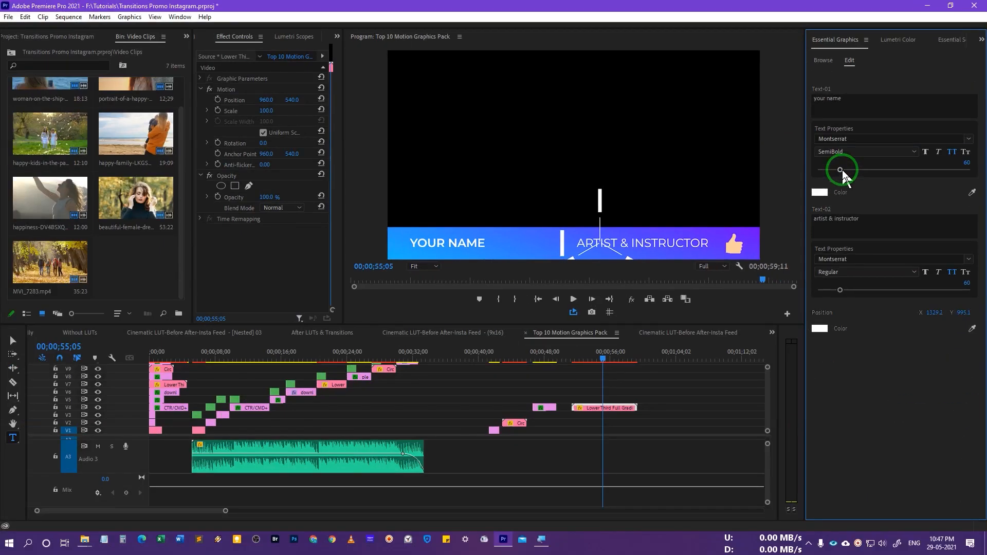
Set the Text-01 size of the gradient lower third to 73 and change its color to turquoise.
mouse_move(842, 170)
mouse_down()
mouse_move(858, 169)
mouse_move(845, 173)
mouse_up()
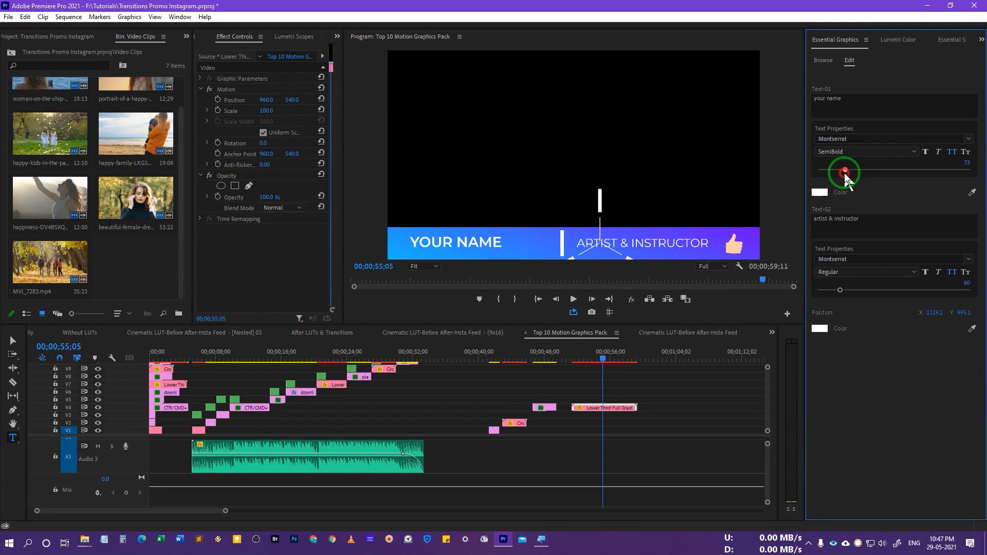
click(822, 194)
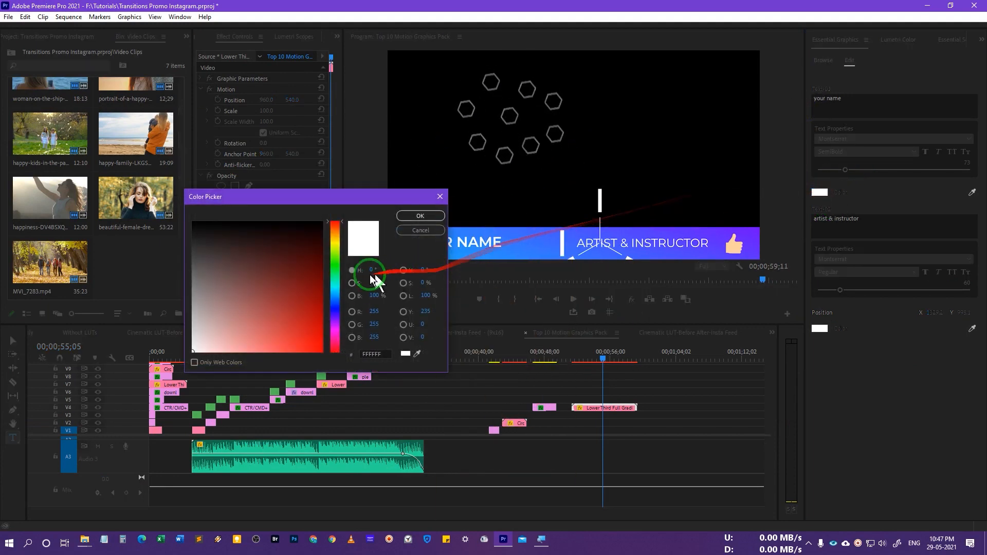
drag(335, 274, 335, 282)
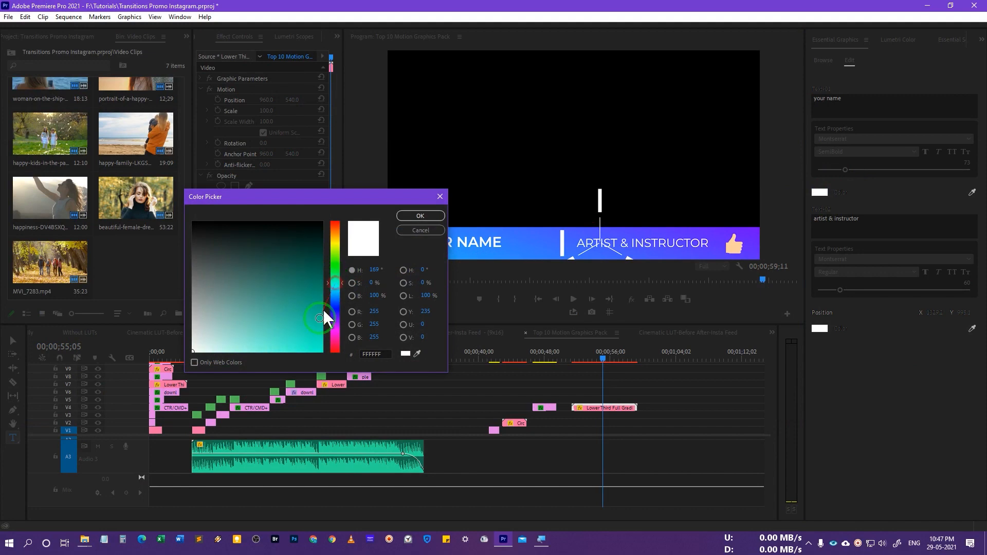
click(322, 351)
click(420, 215)
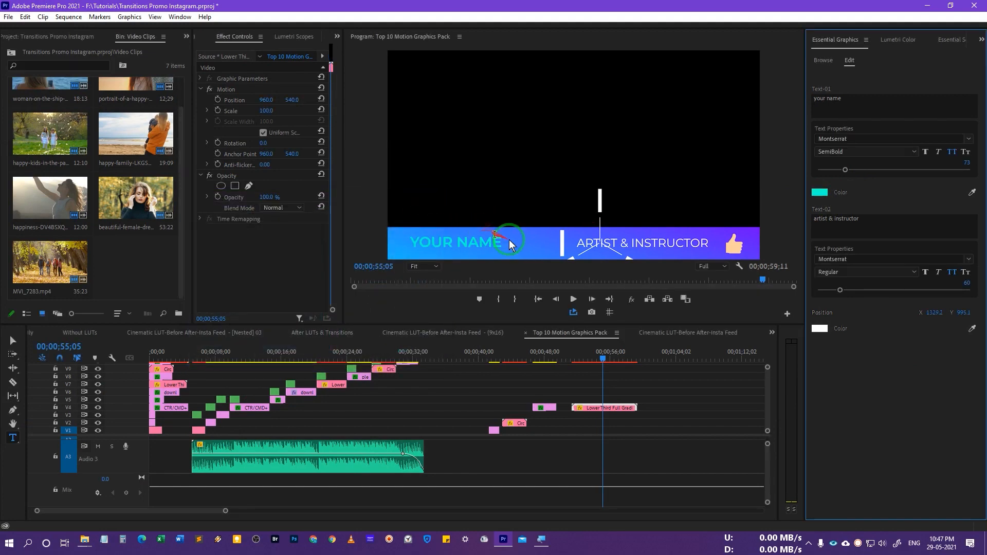
Replace the Text-02 content of the gradient lower third with "second text".
drag(842, 232, 875, 220)
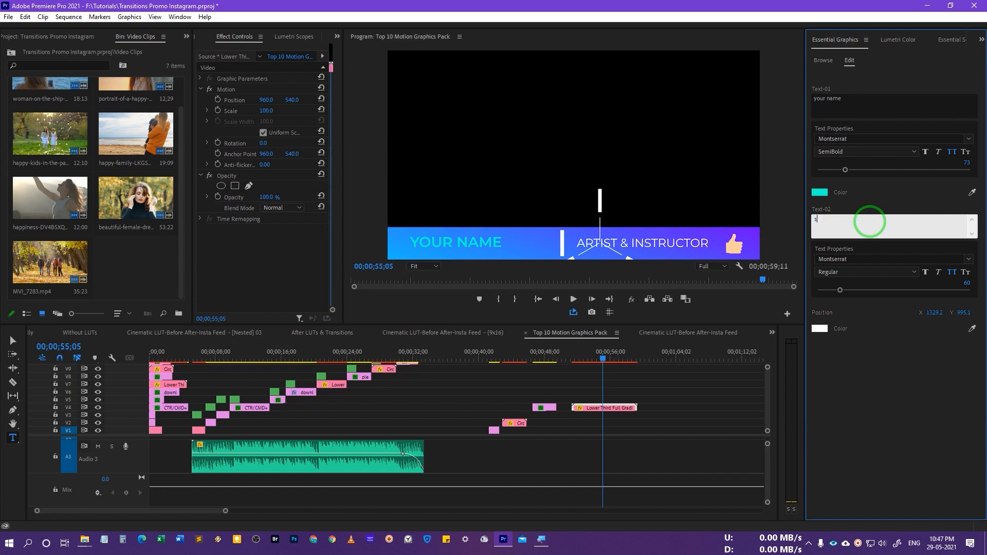
text(second text)
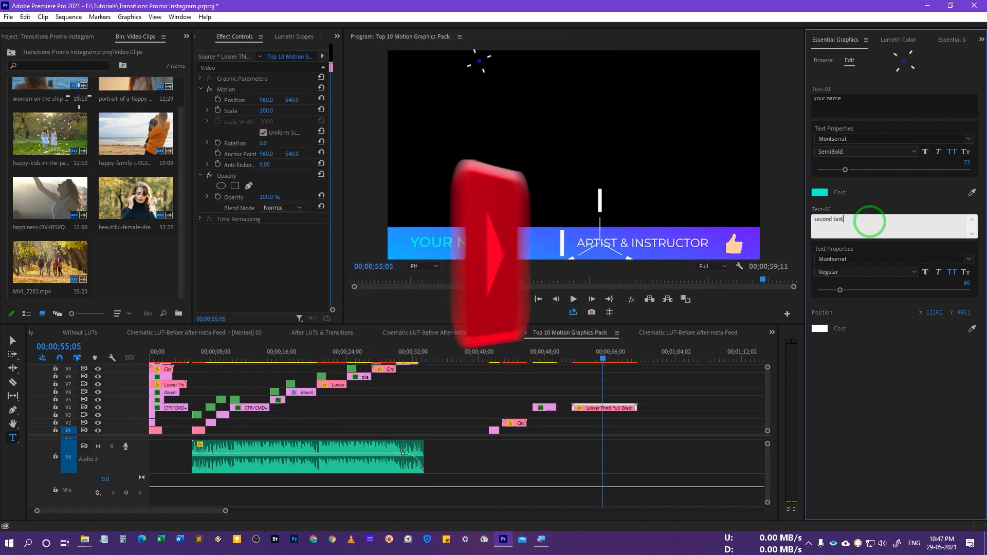
click(886, 205)
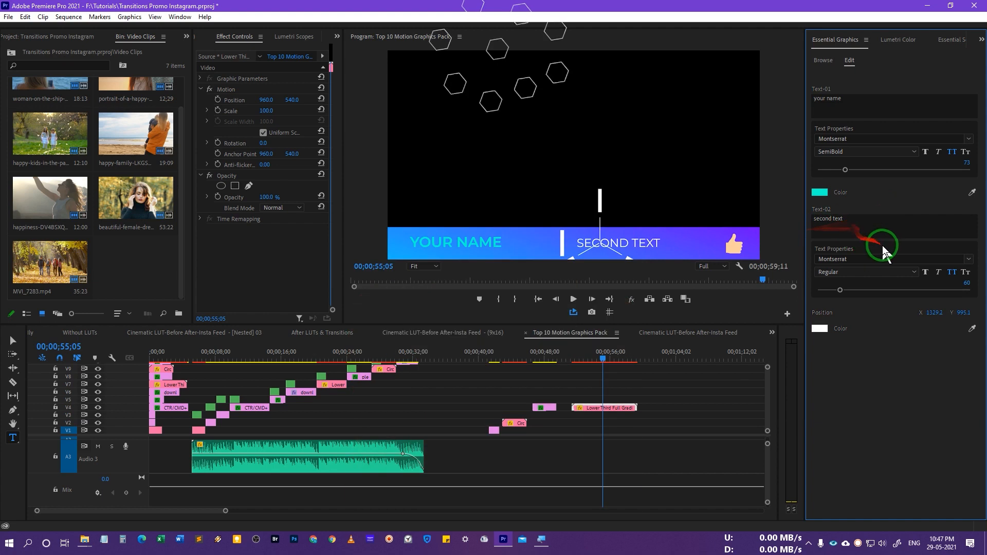
Set the Text-02 size to 85 and change its color to coral red.
mouse_move(842, 291)
mouse_down()
mouse_move(868, 295)
mouse_move(850, 297)
mouse_up()
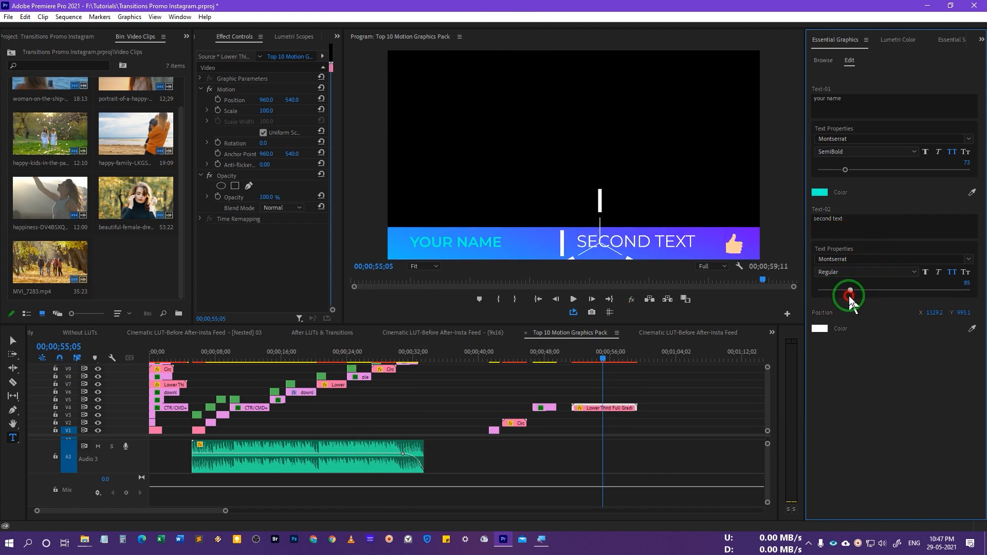
click(821, 329)
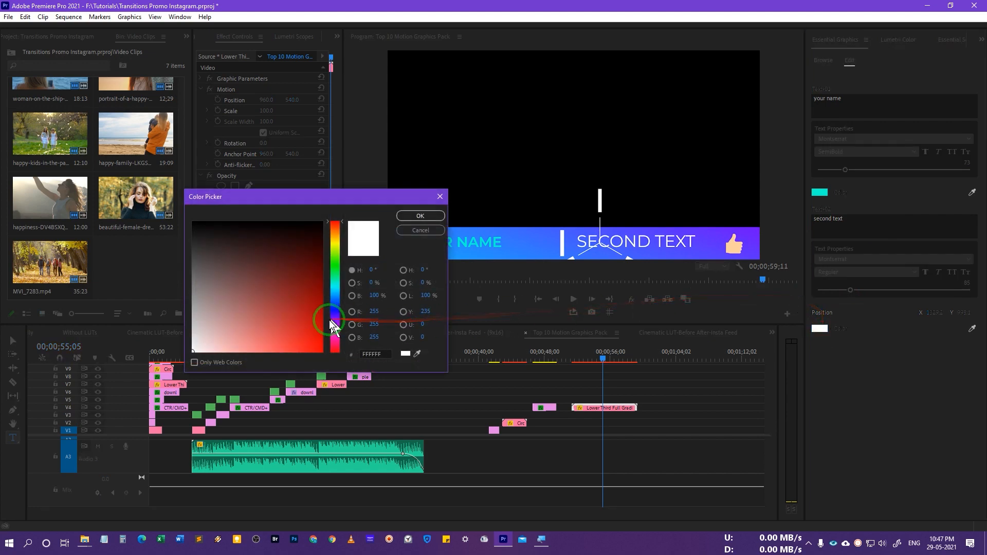
click(283, 356)
click(411, 216)
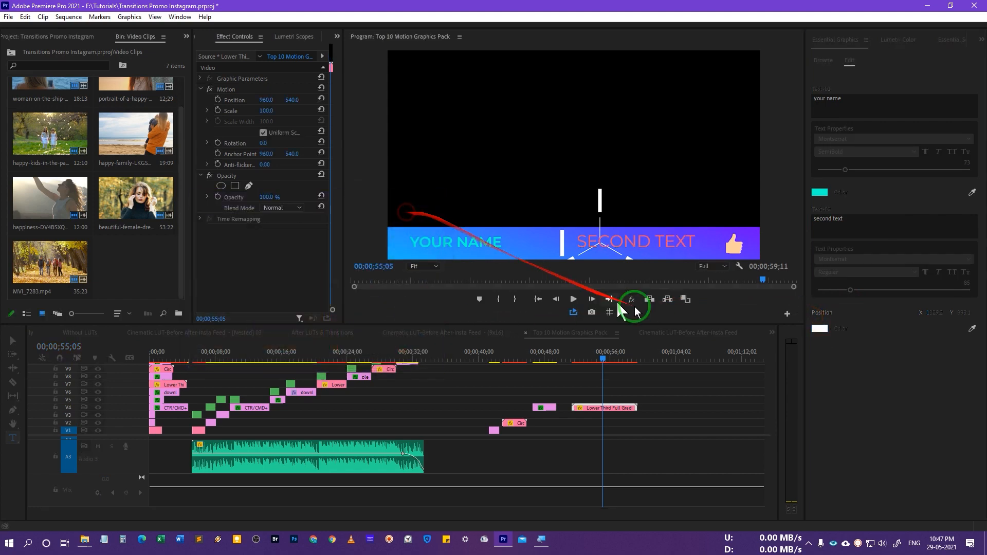
Look through the remaining templates in the template library and return the playhead to the shake title at 00;00;41;24.
click(643, 357)
click(827, 64)
scroll(887, 380, down, 5)
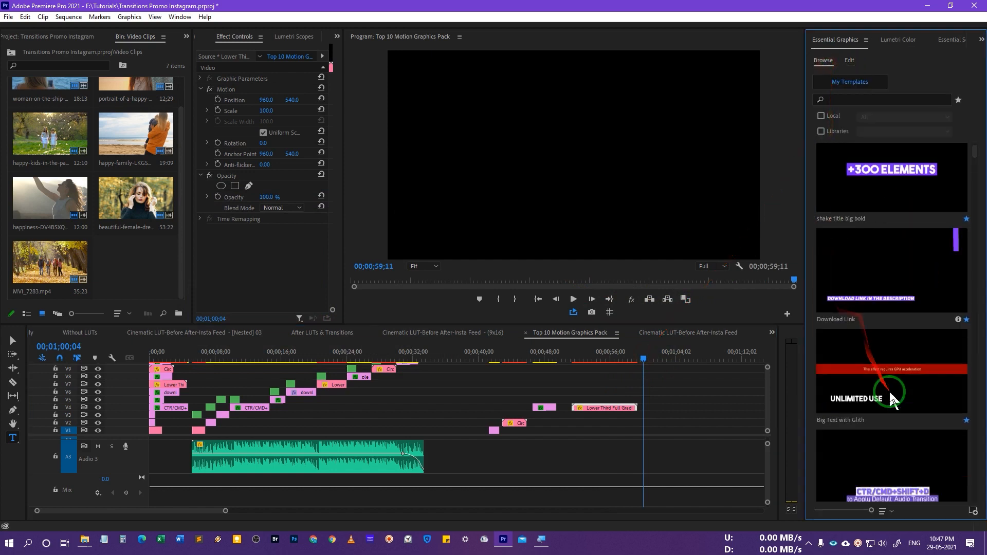
scroll(897, 391, down, 4)
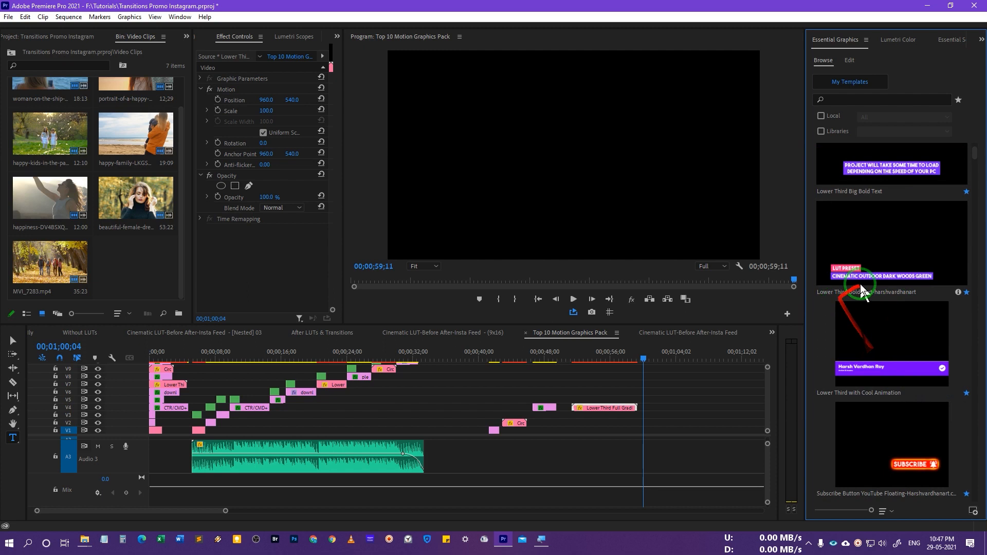
drag(613, 359, 495, 362)
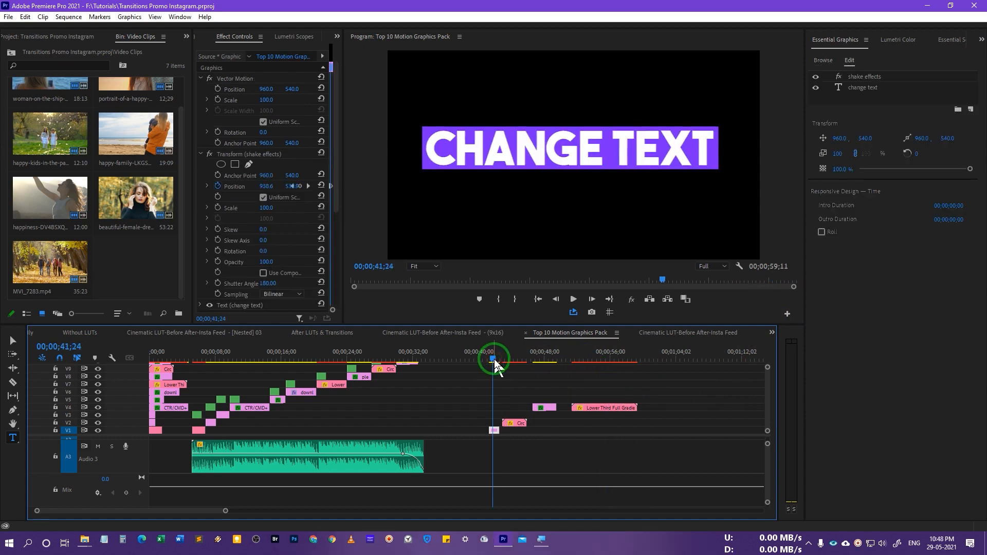